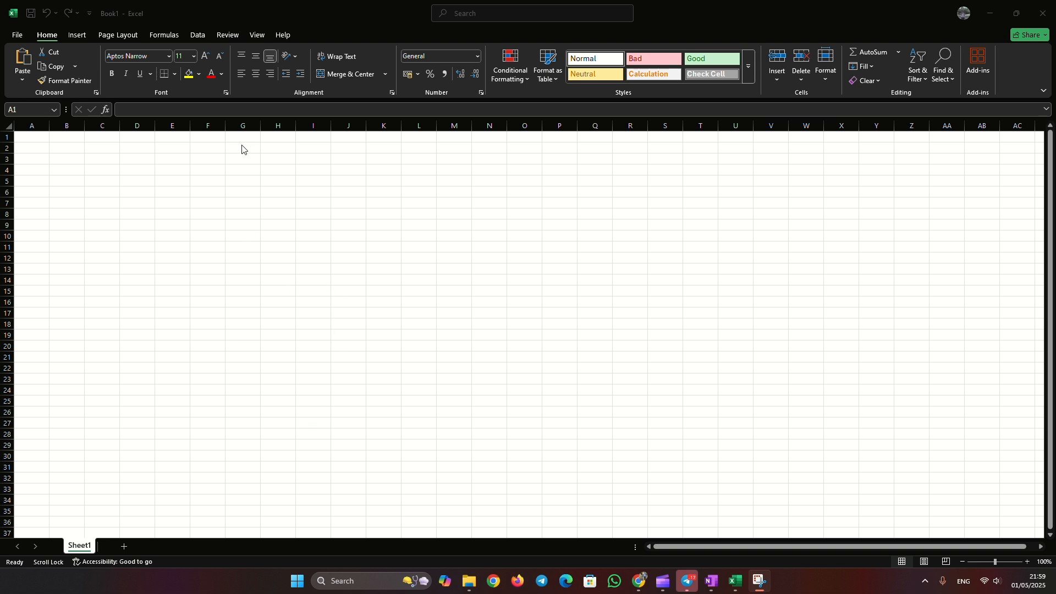
- Bring up the dialog for opening a file from this PC and reposition it nearer the middle of the screen
{"action": "left_click", "coordinate": [19, 38]}
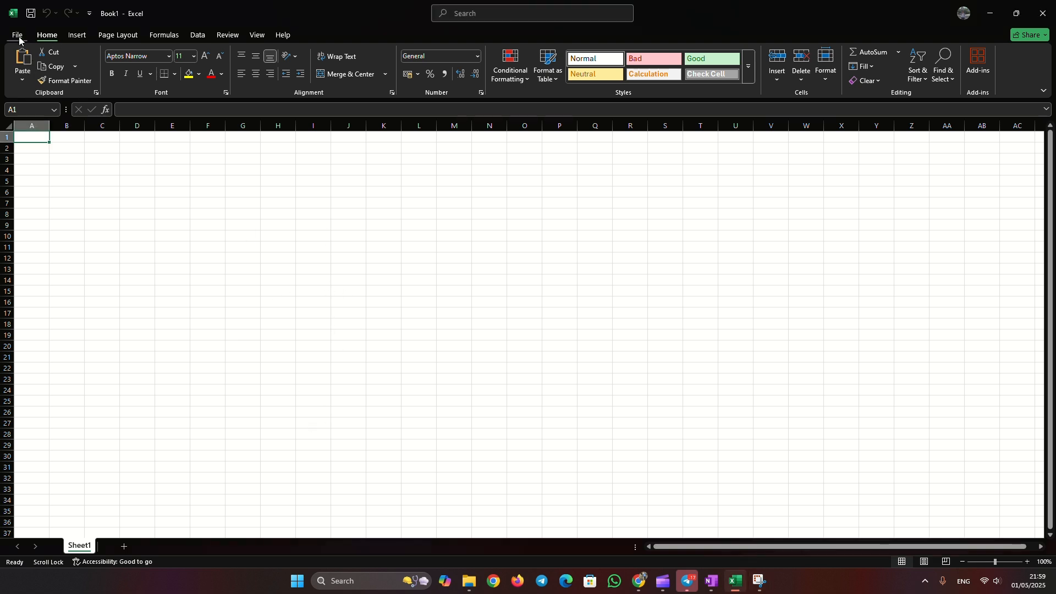
{"action": "left_click", "coordinate": [15, 35]}
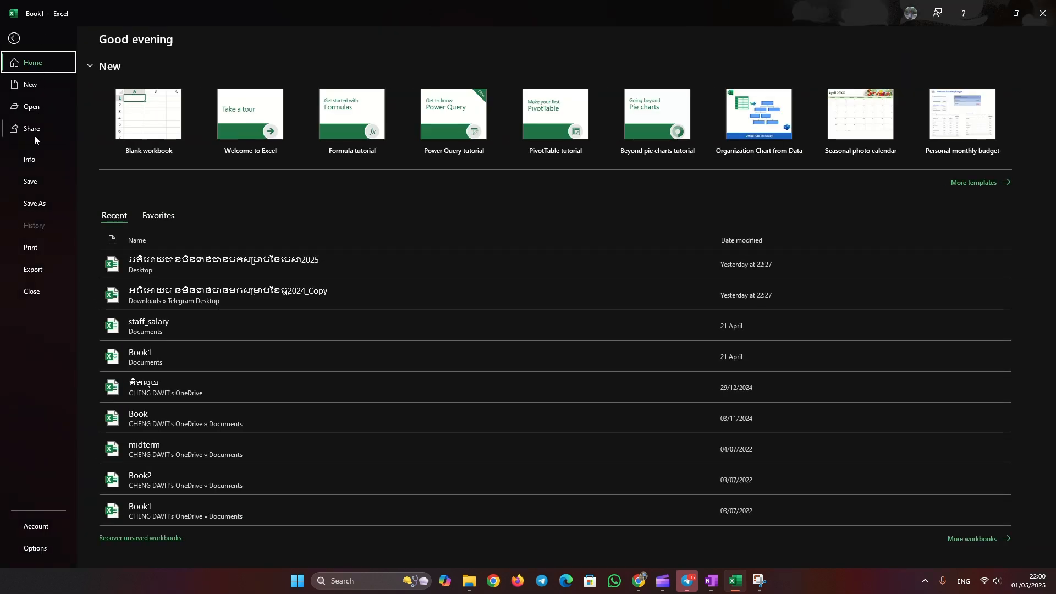
{"action": "left_click", "coordinate": [26, 105]}
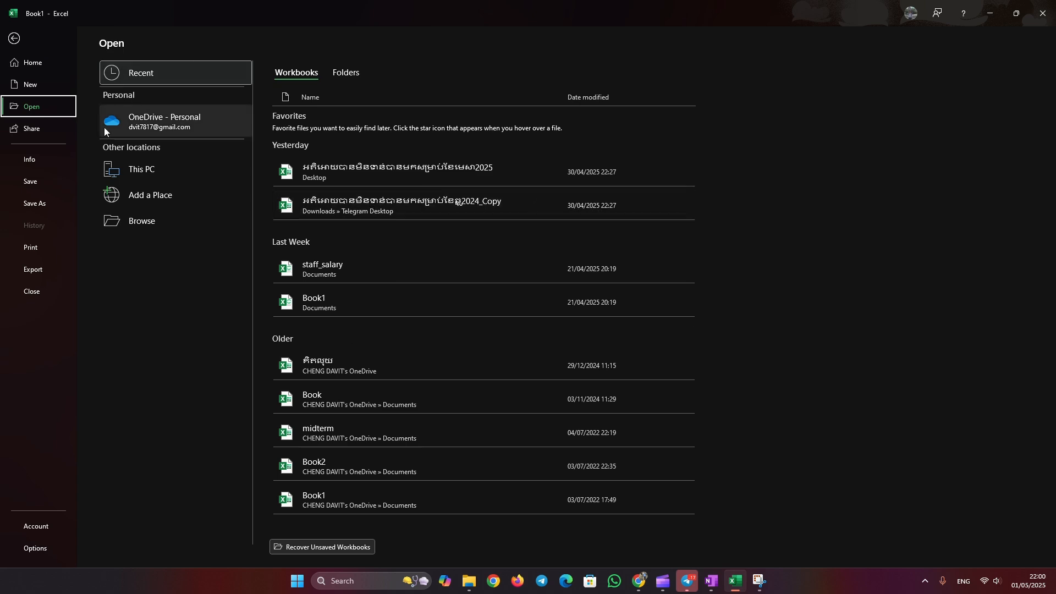
{"action": "double_click", "coordinate": [137, 174]}
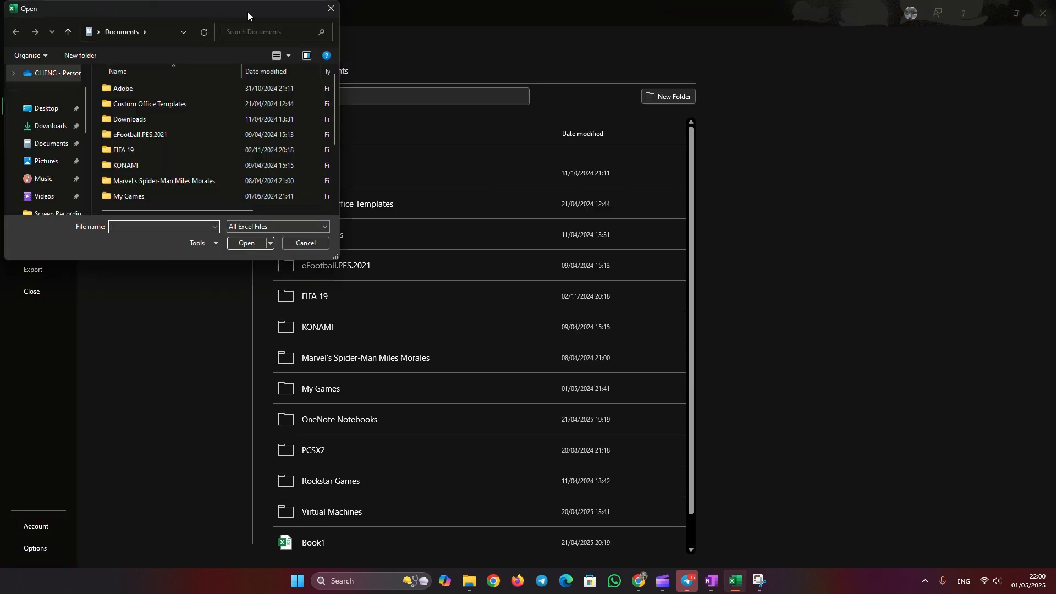
{"action": "left_click_drag", "start_coordinate": [248, 12], "coordinate": [455, 85]}
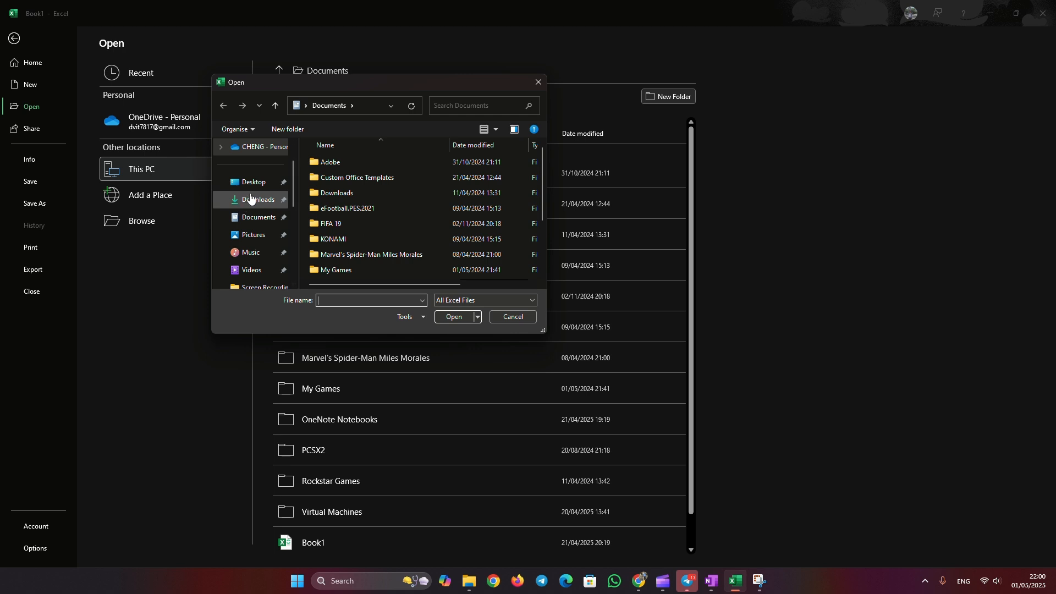
- Open the staff_salary workbook from the Documents folder
{"action": "scroll", "coordinate": [258, 202], "scroll_direction": "down", "scroll_amount": 3}
{"action": "scroll", "coordinate": [257, 211], "scroll_direction": "up", "scroll_amount": 3}
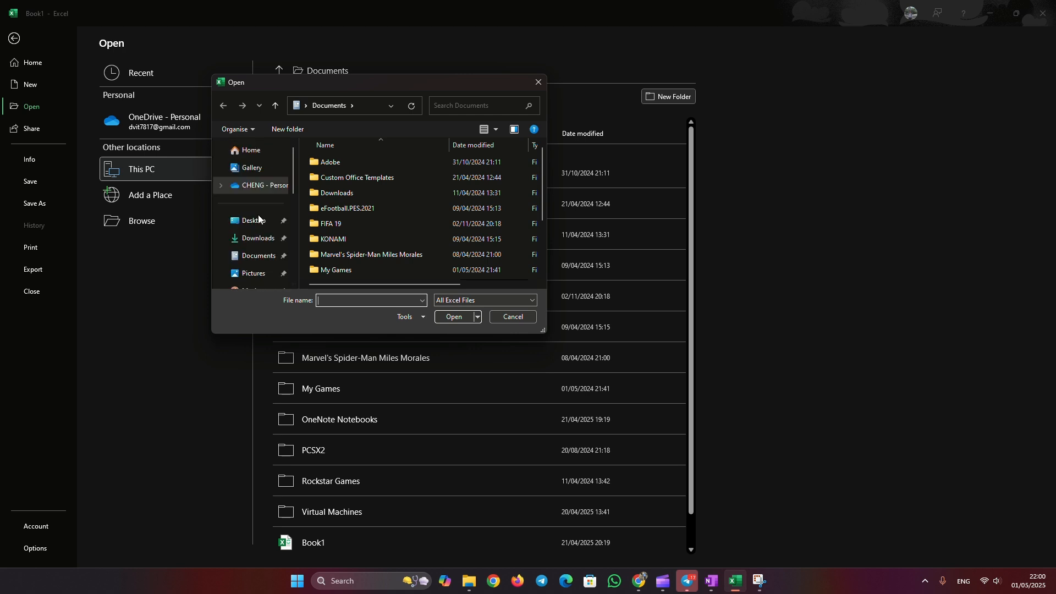
{"action": "left_click", "coordinate": [253, 223]}
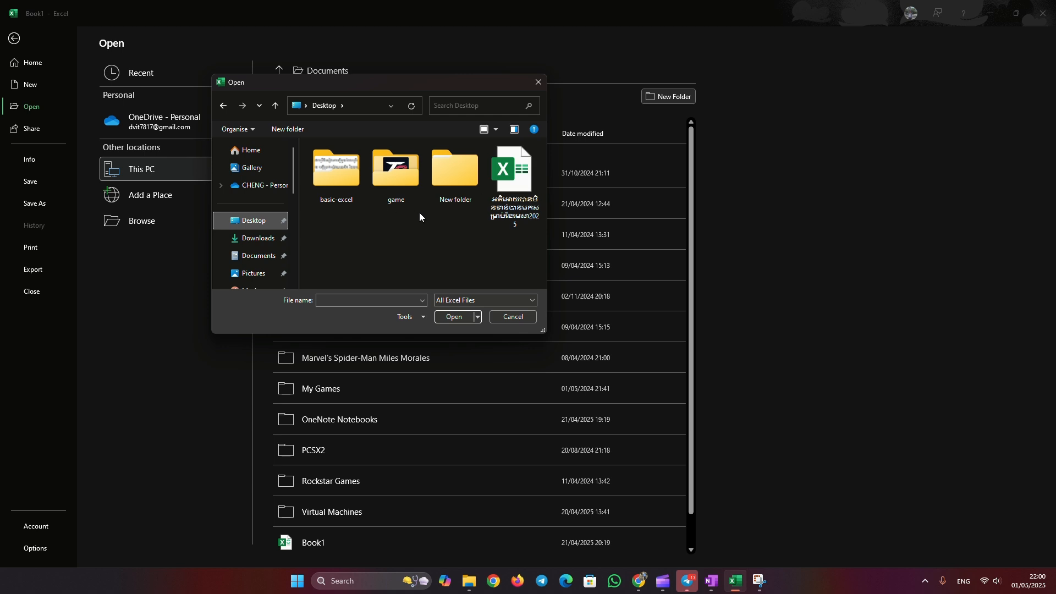
{"action": "left_click", "coordinate": [258, 256]}
{"action": "scroll", "coordinate": [404, 219], "scroll_direction": "down", "scroll_amount": 3}
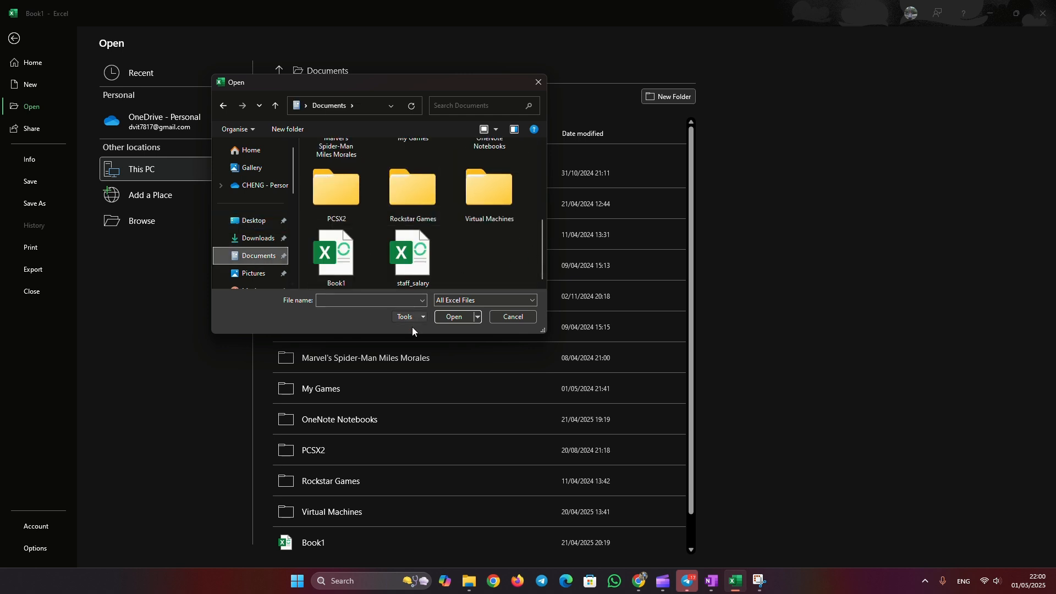
{"action": "left_click_drag", "start_coordinate": [544, 332], "coordinate": [583, 359]}
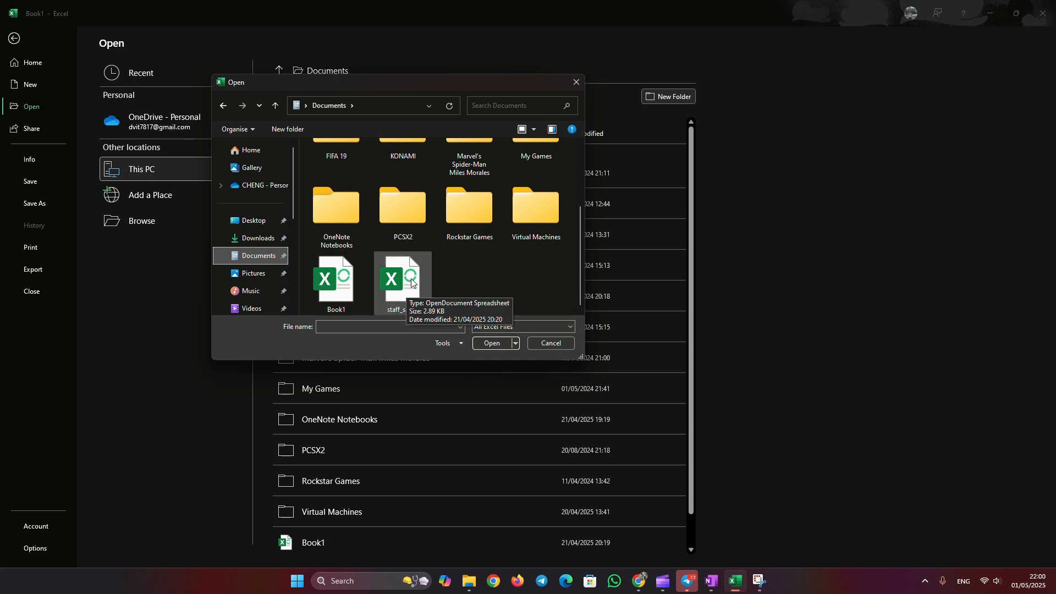
{"action": "left_click", "coordinate": [407, 296]}
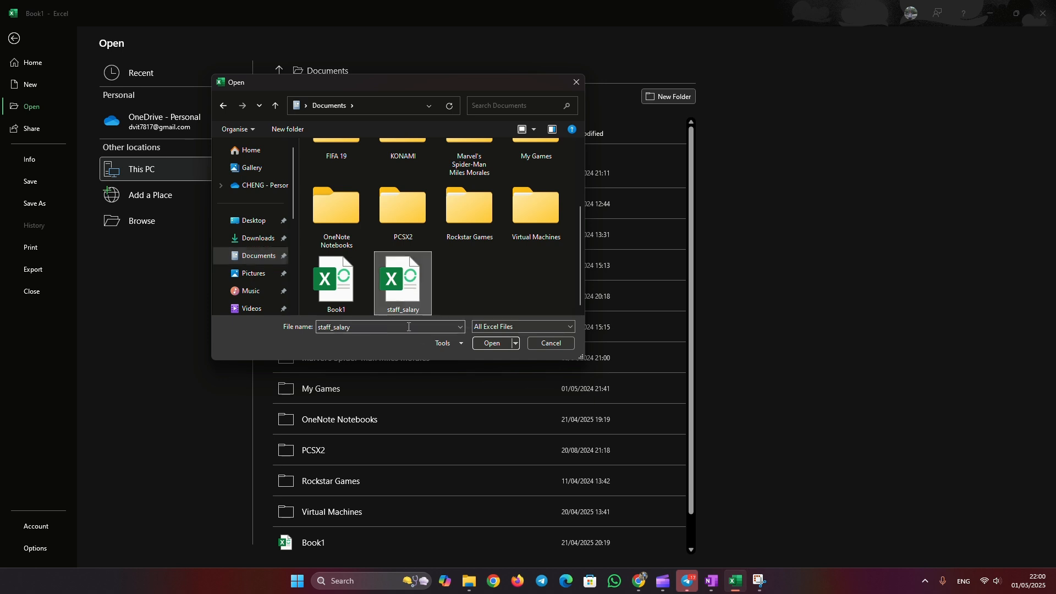
{"action": "left_click", "coordinate": [501, 344]}
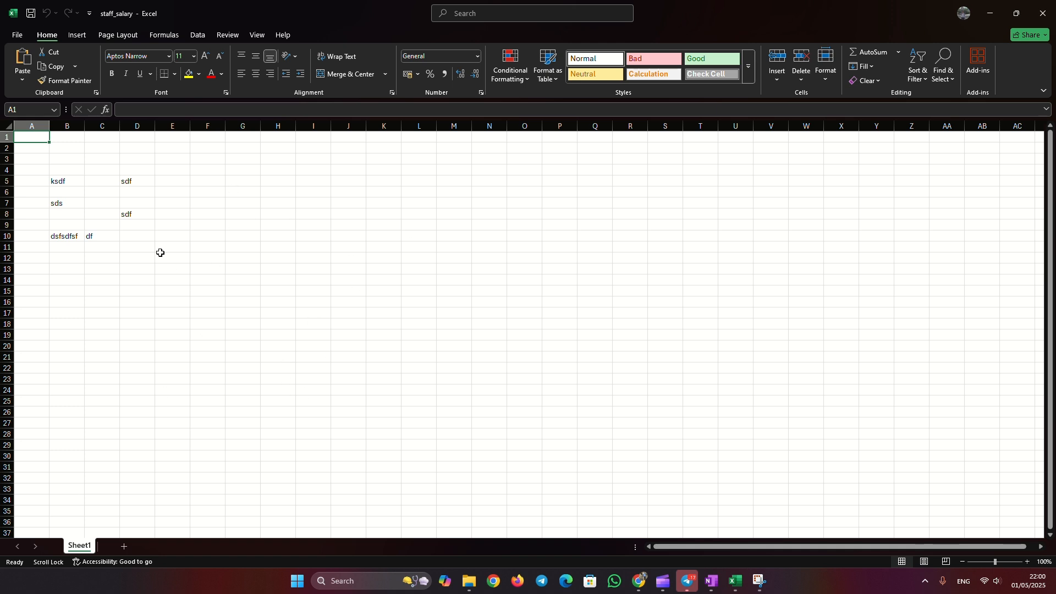
{"action": "left_click", "coordinate": [17, 35]}
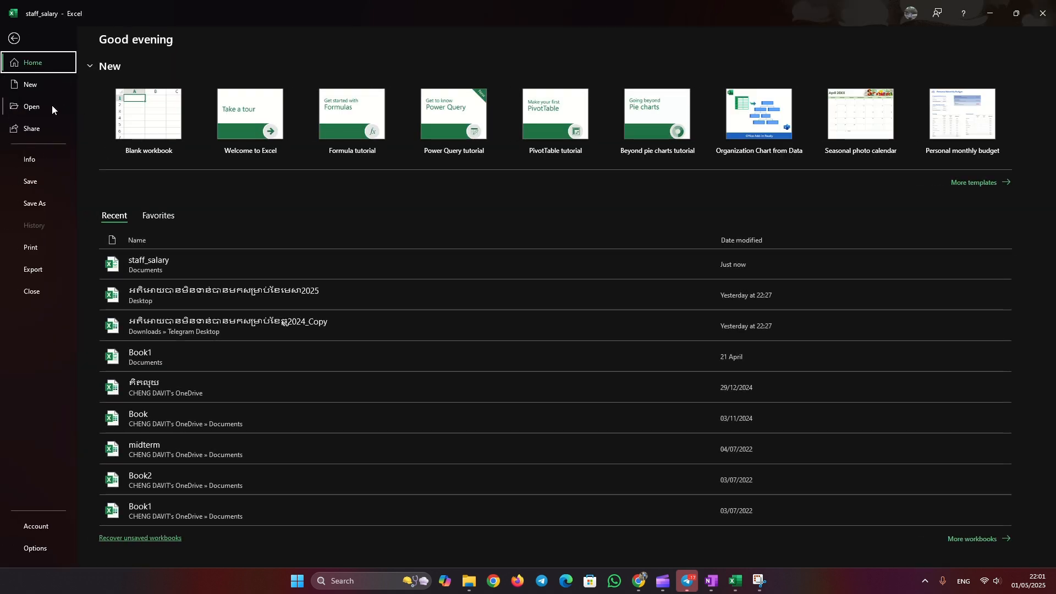
{"action": "left_click", "coordinate": [14, 38]}
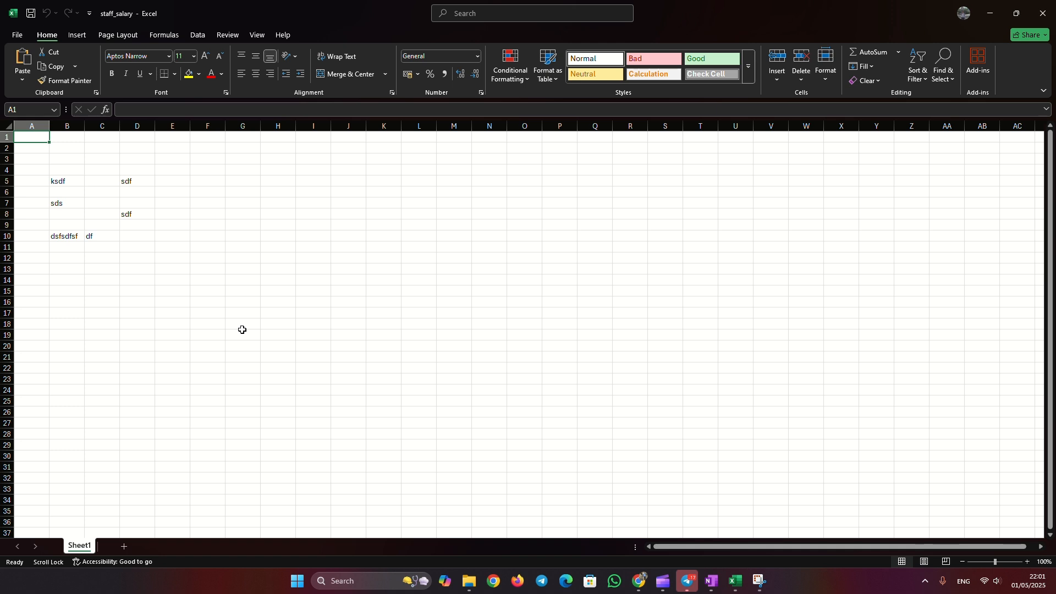
- Add three new worksheets to the staff_salary workbook and return to Sheet1
{"action": "left_click", "coordinate": [124, 546]}
{"action": "left_click", "coordinate": [162, 547]}
{"action": "left_click", "coordinate": [199, 546]}
{"action": "left_click", "coordinate": [79, 546]}
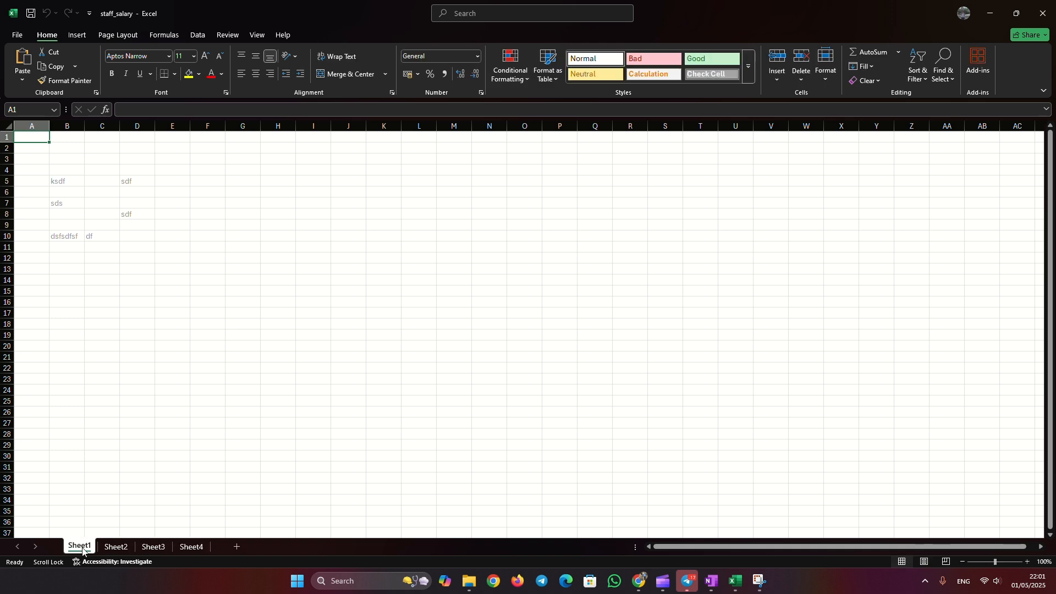
- Permanently delete Sheet1 from the staff_salary workbook
{"action": "right_click", "coordinate": [78, 547]}
{"action": "key", "text": "Escape"}
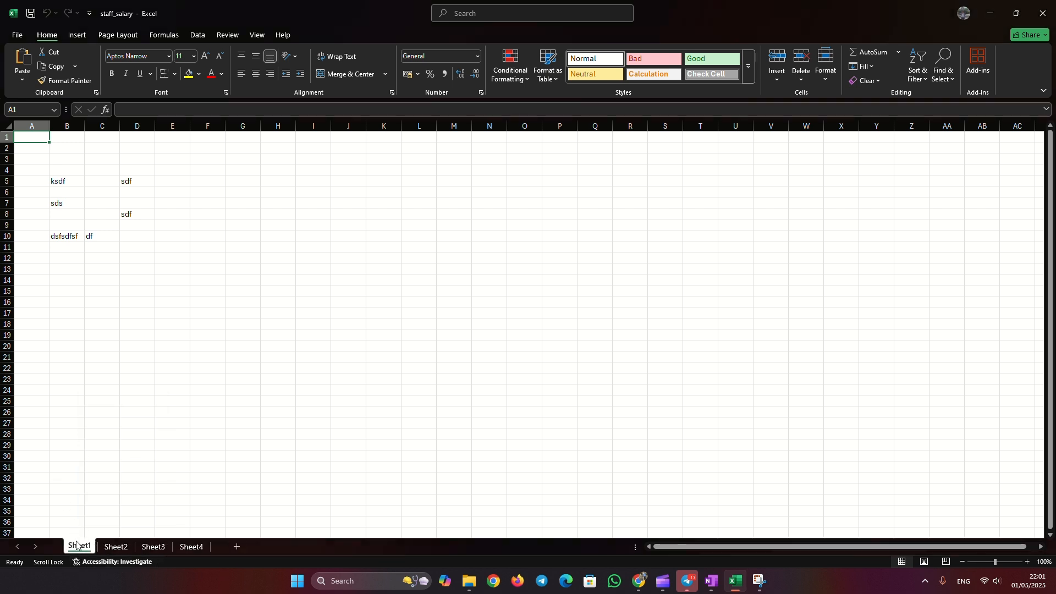
{"action": "right_click", "coordinate": [78, 548]}
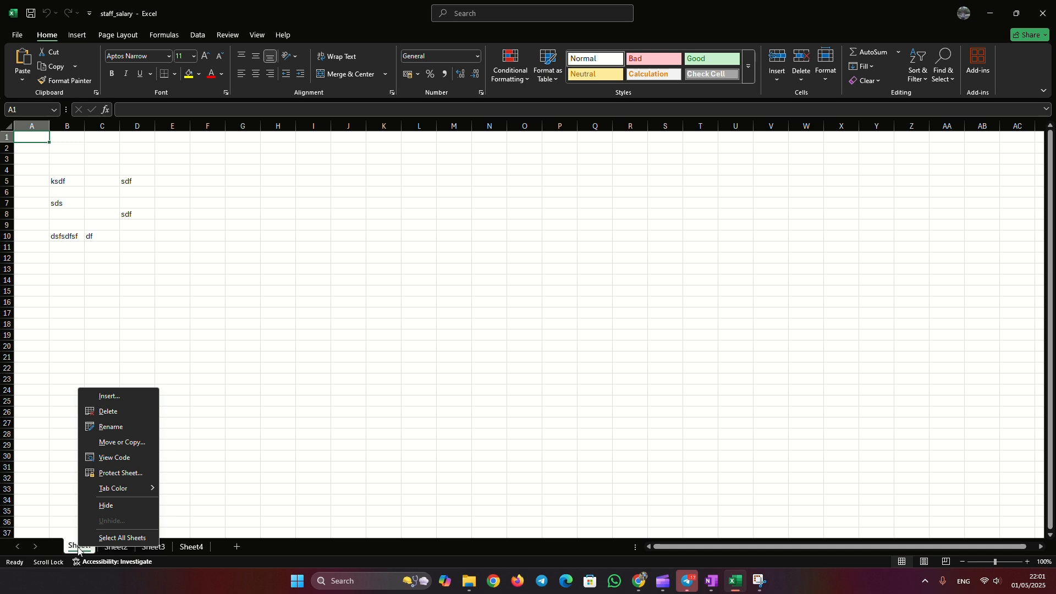
{"action": "left_click", "coordinate": [118, 418]}
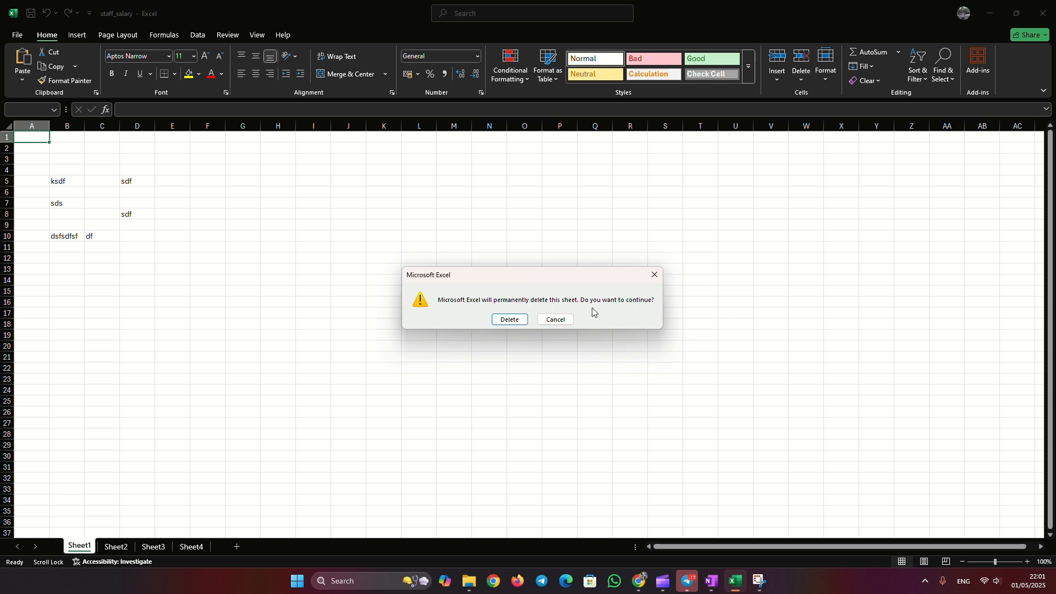
{"action": "left_click", "coordinate": [510, 319]}
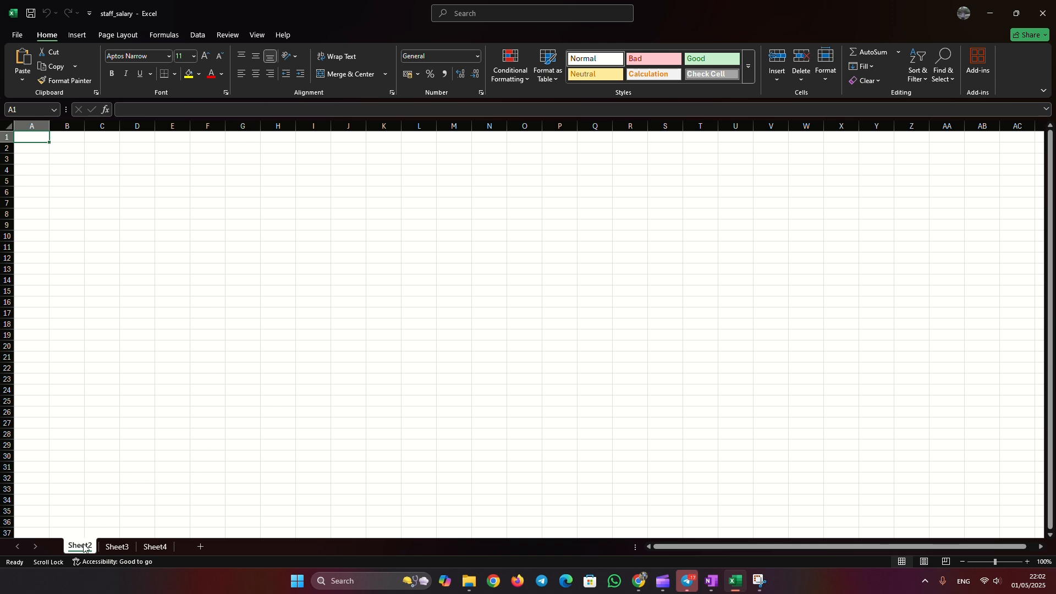
{"action": "left_click", "coordinate": [117, 548]}
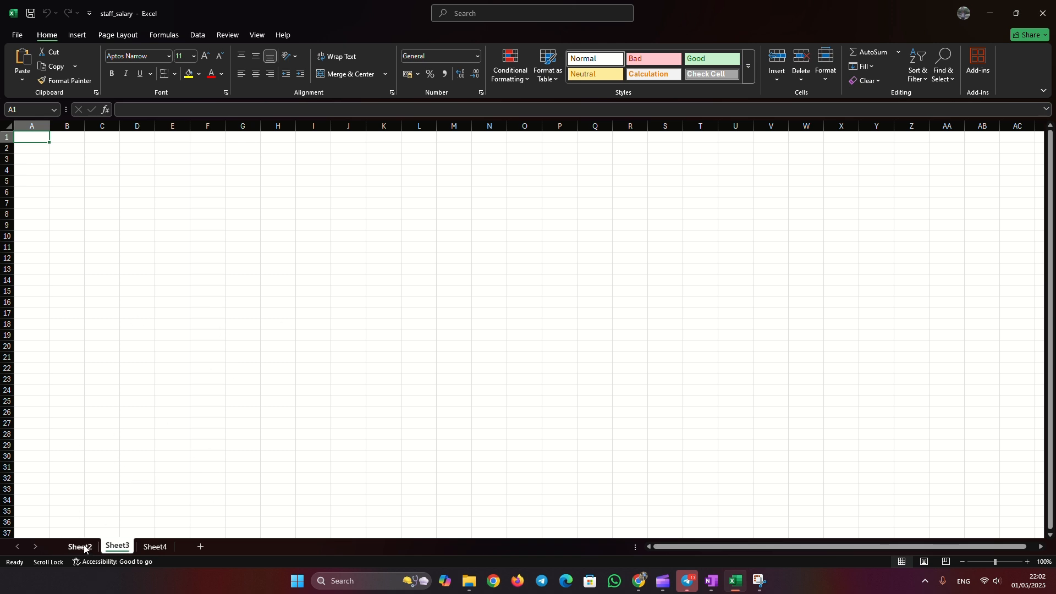
{"action": "left_click", "coordinate": [80, 547]}
{"action": "left_click", "coordinate": [156, 547]}
{"action": "left_click", "coordinate": [87, 548]}
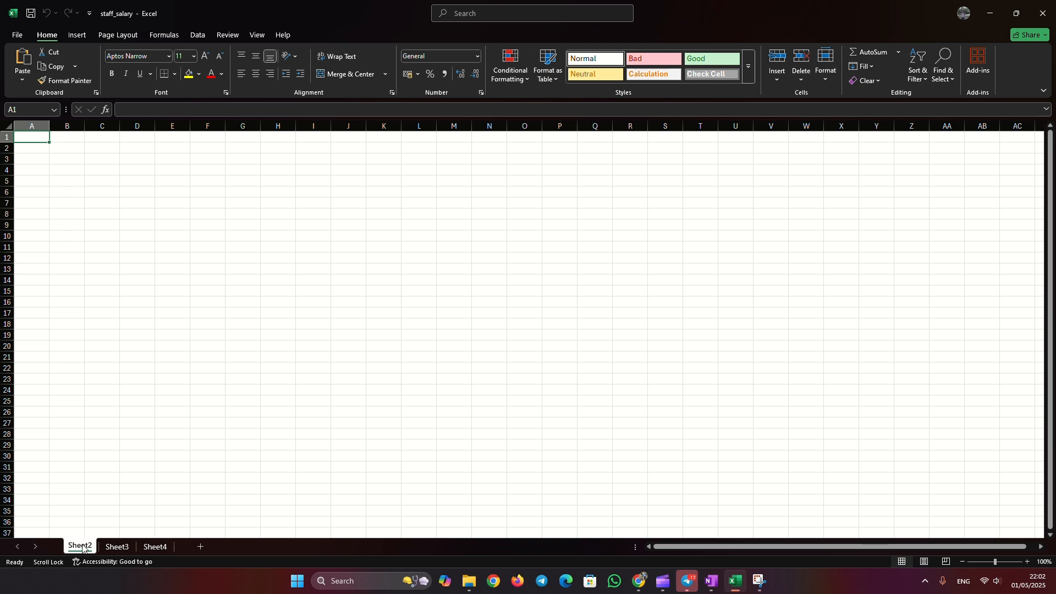
{"action": "right_click", "coordinate": [83, 548]}
{"action": "left_click", "coordinate": [236, 307]}
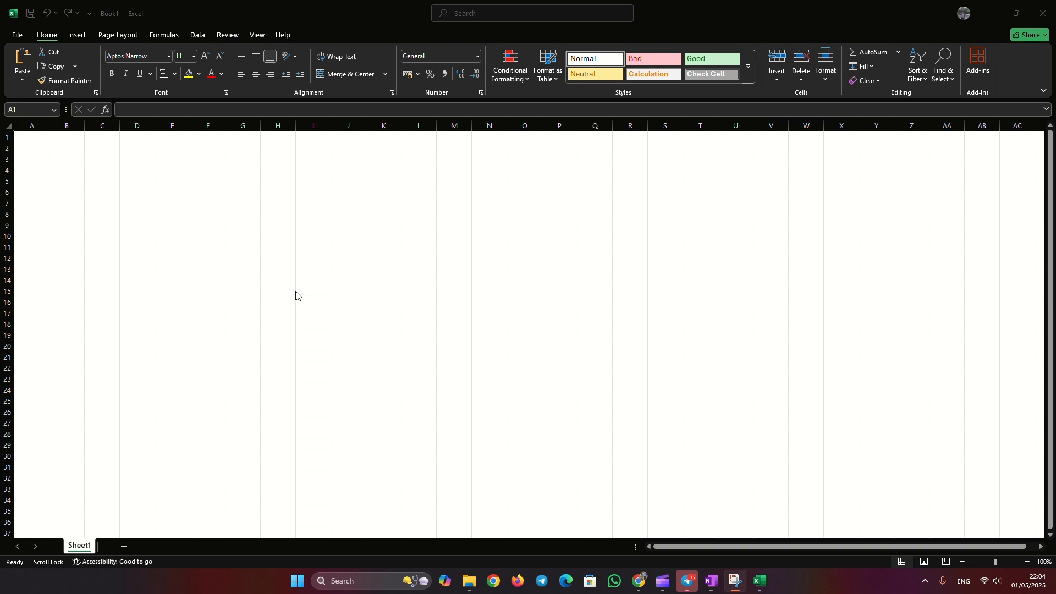
{"action": "left_click", "coordinate": [82, 179]}
{"action": "left_click", "coordinate": [66, 170]}
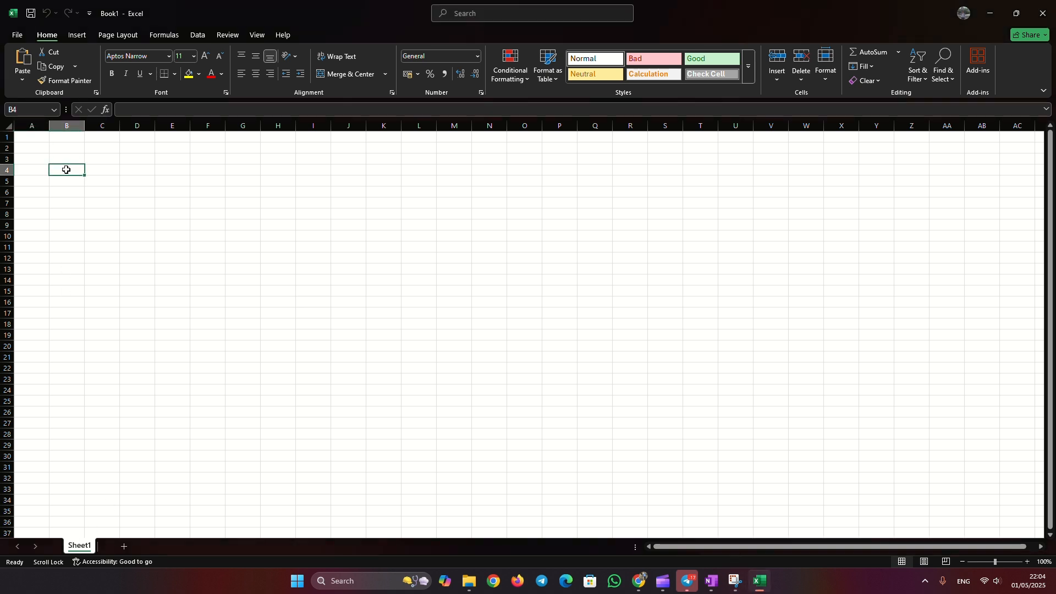
{"action": "double_click", "coordinate": [67, 170]}
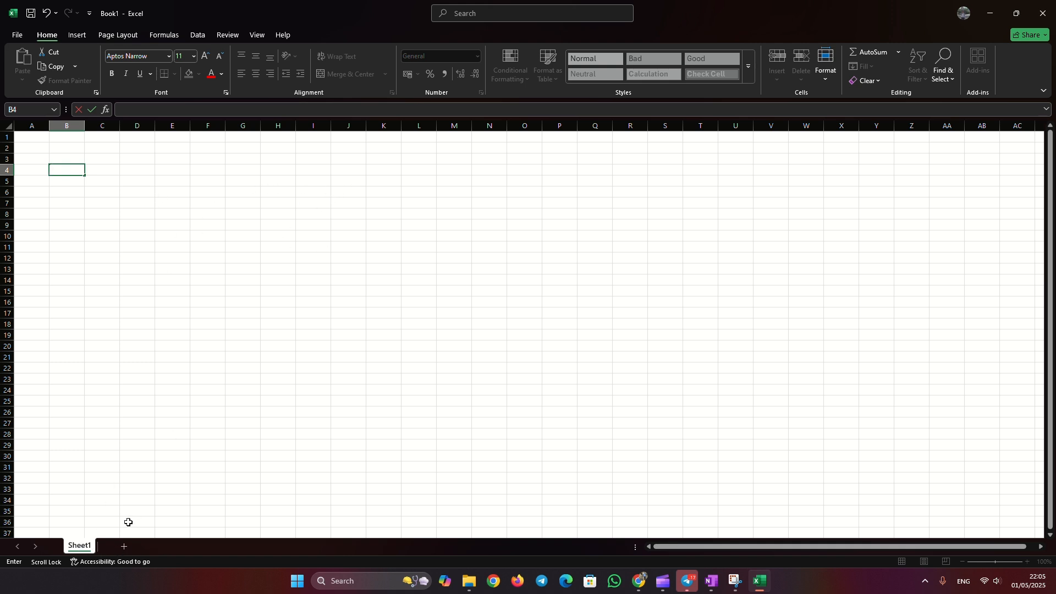
- Add two new worksheets to Book1 and go back to cell B4 on Sheet1
{"action": "left_click", "coordinate": [126, 547]}
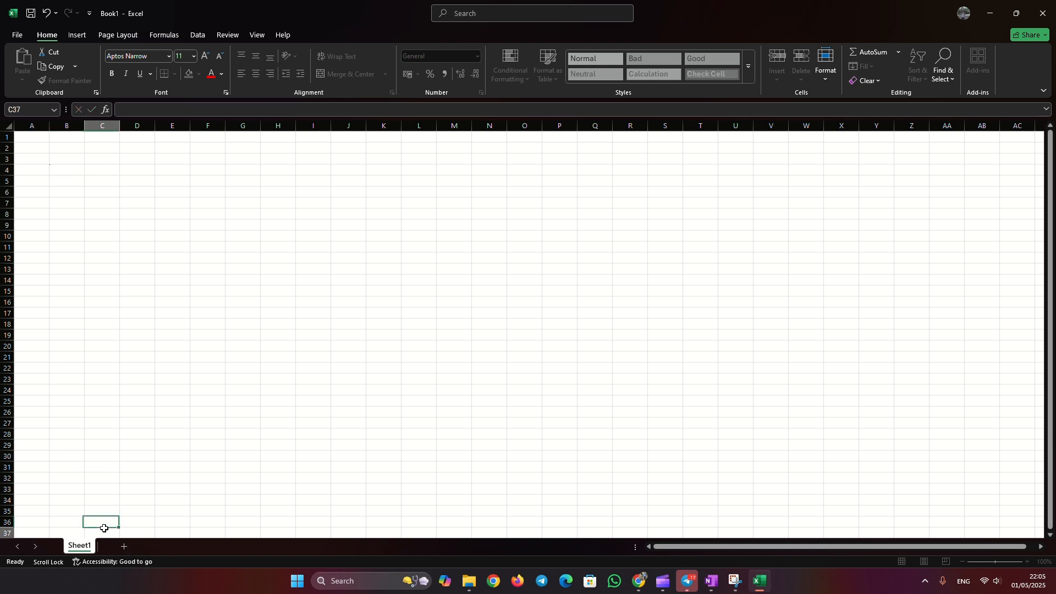
{"action": "left_click", "coordinate": [161, 547]}
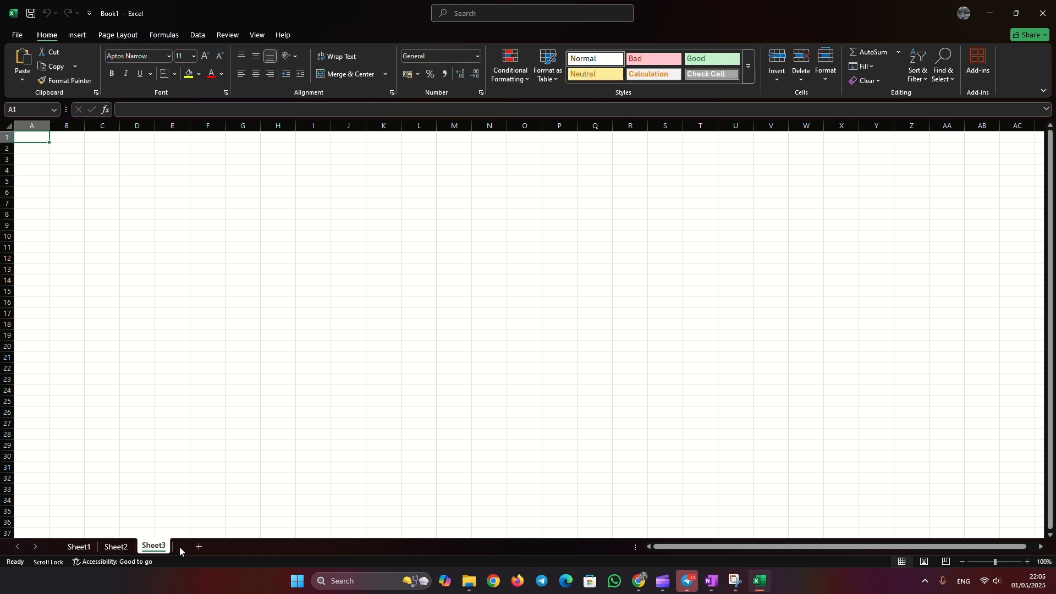
{"action": "left_click", "coordinate": [116, 547]}
{"action": "left_click", "coordinate": [79, 546]}
{"action": "left_click", "coordinate": [76, 171]}
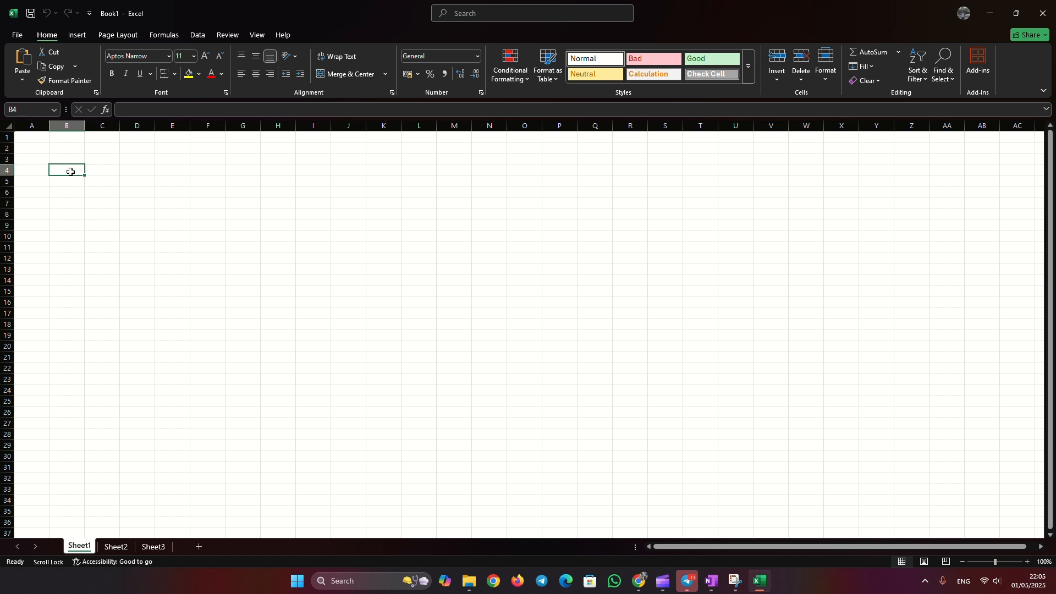
- Insert a new worksheet directly in front of Sheet2
{"action": "left_click", "coordinate": [116, 547]}
{"action": "left_click", "coordinate": [122, 159]}
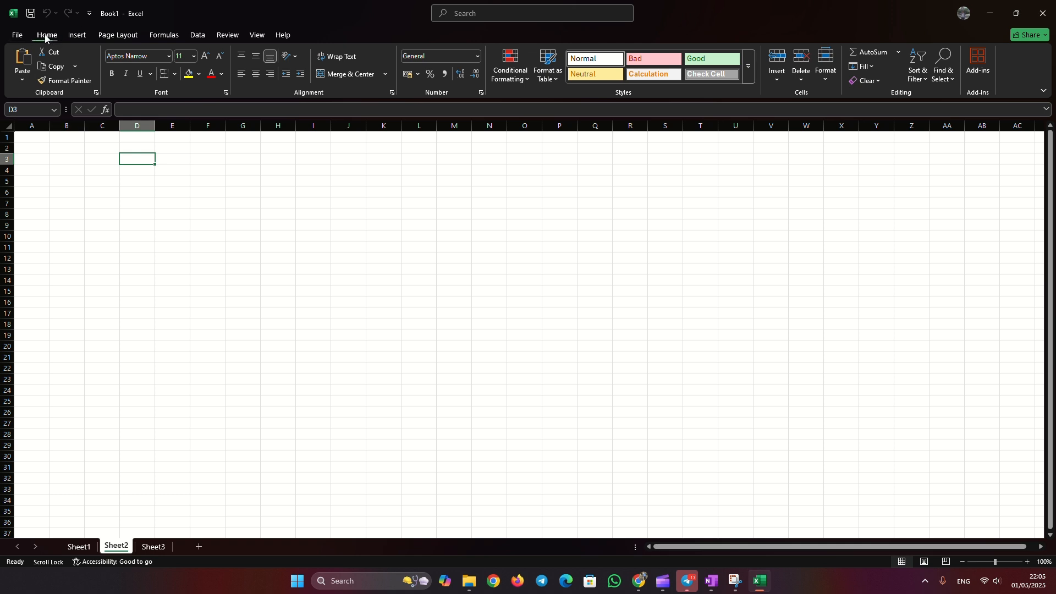
{"action": "left_click", "coordinate": [776, 81]}
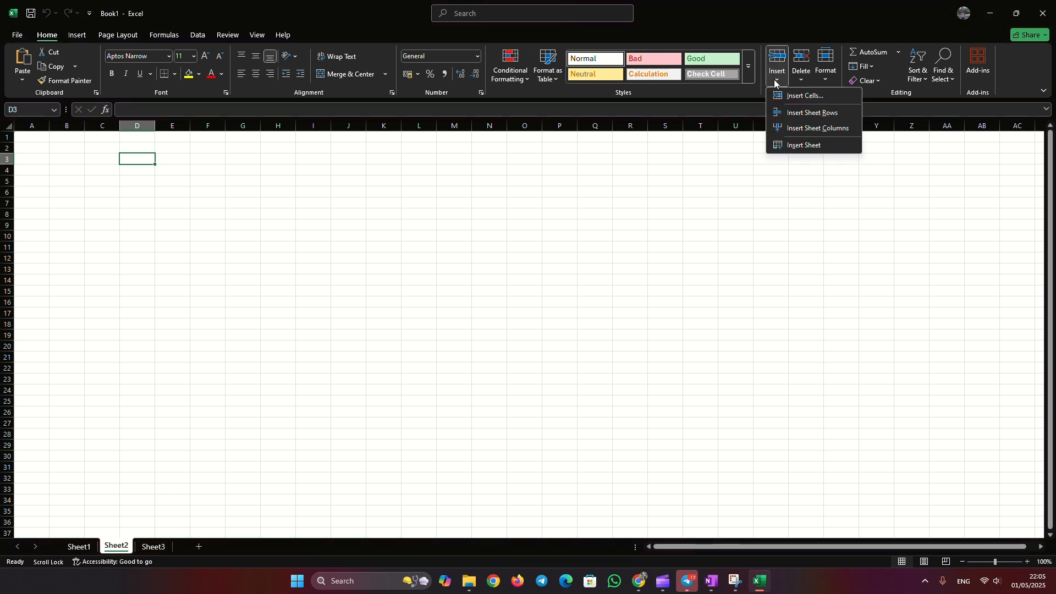
{"action": "left_click", "coordinate": [810, 147]}
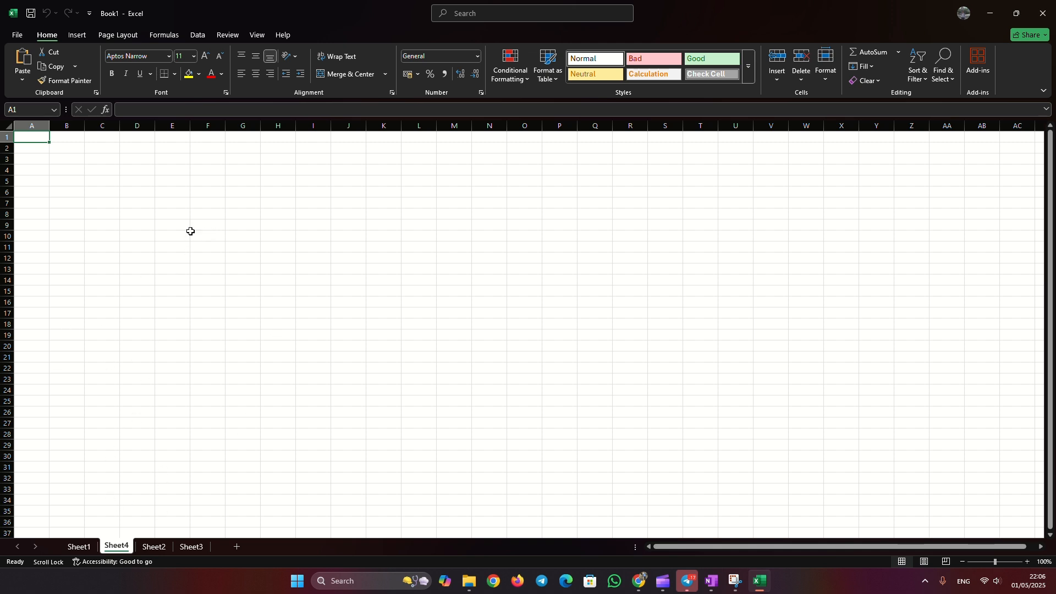
{"action": "left_click", "coordinate": [73, 202]}
{"action": "left_click", "coordinate": [72, 171]}
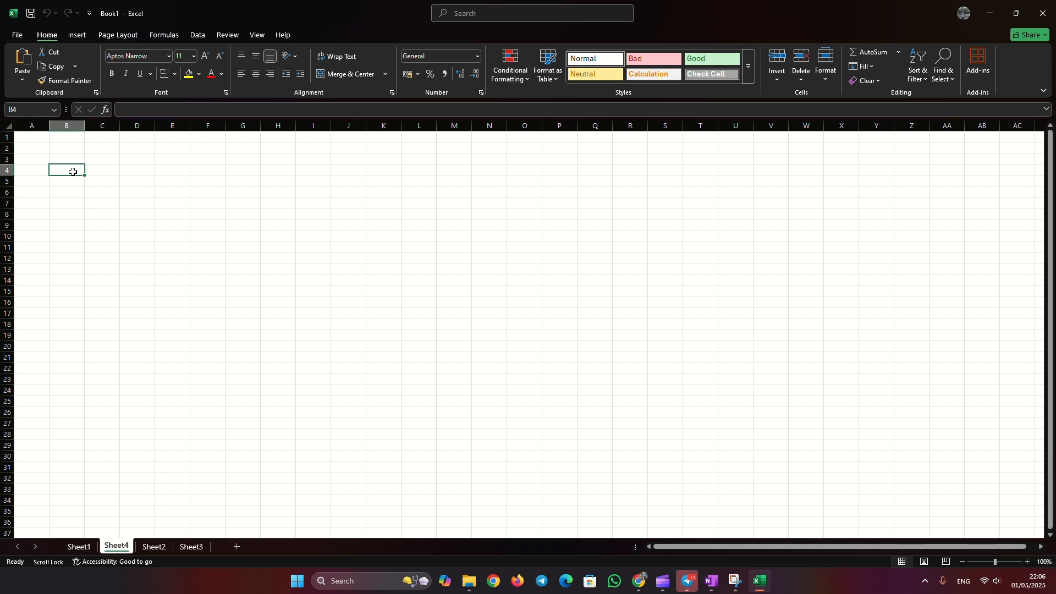
{"action": "type", "text": "1"}
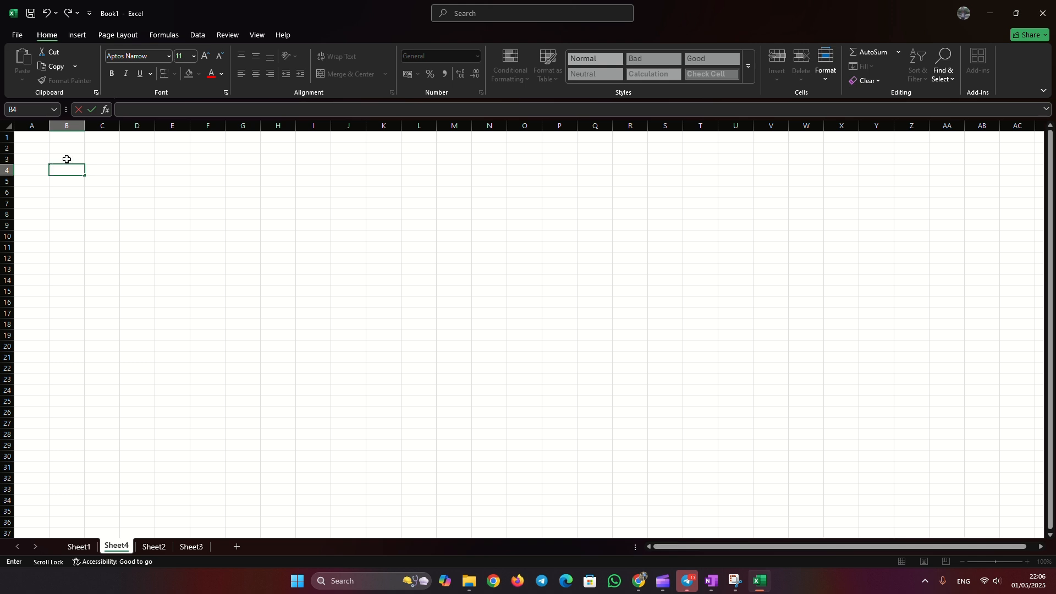
- Merge and centre cells B3 to E3 on Sheet4 and enter the Khmer title "តារាឈ្មោះគ្រូ" in them
{"action": "left_click_drag", "start_coordinate": [66, 161], "coordinate": [174, 157]}
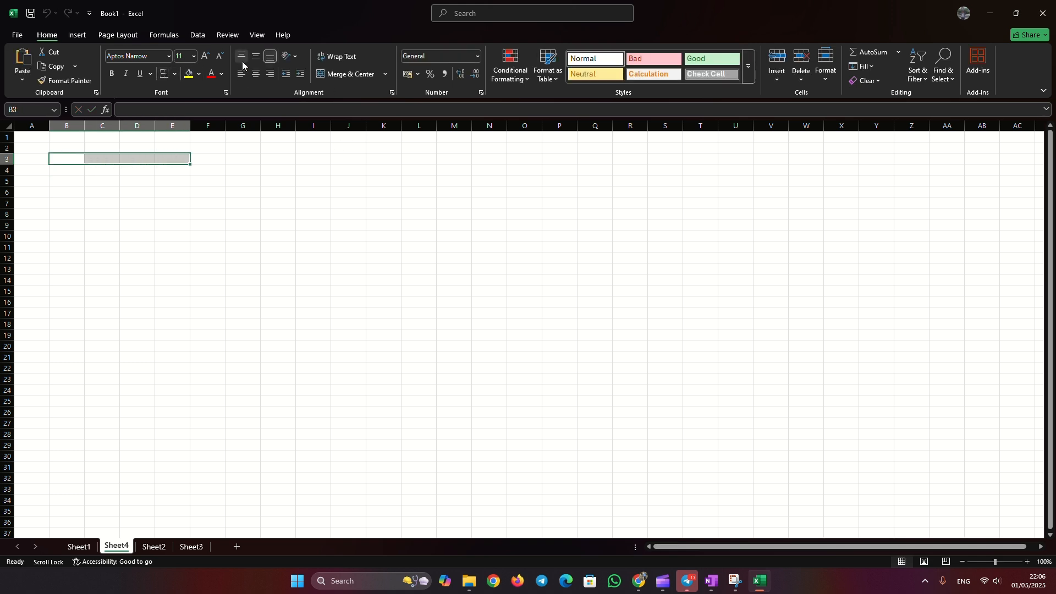
{"action": "left_click", "coordinate": [330, 74]}
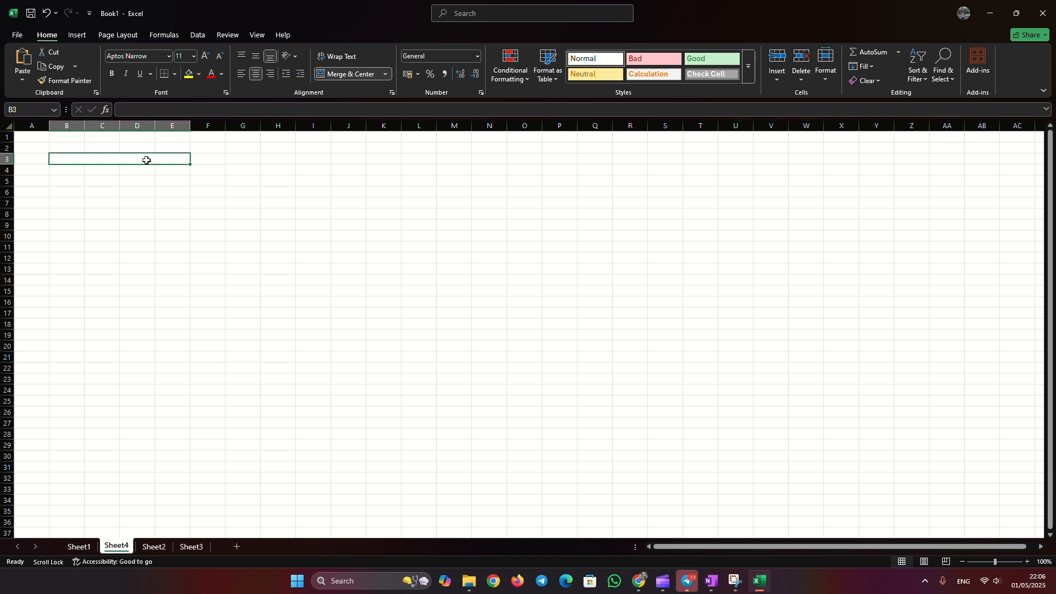
{"action": "type", "text": "តារា"}
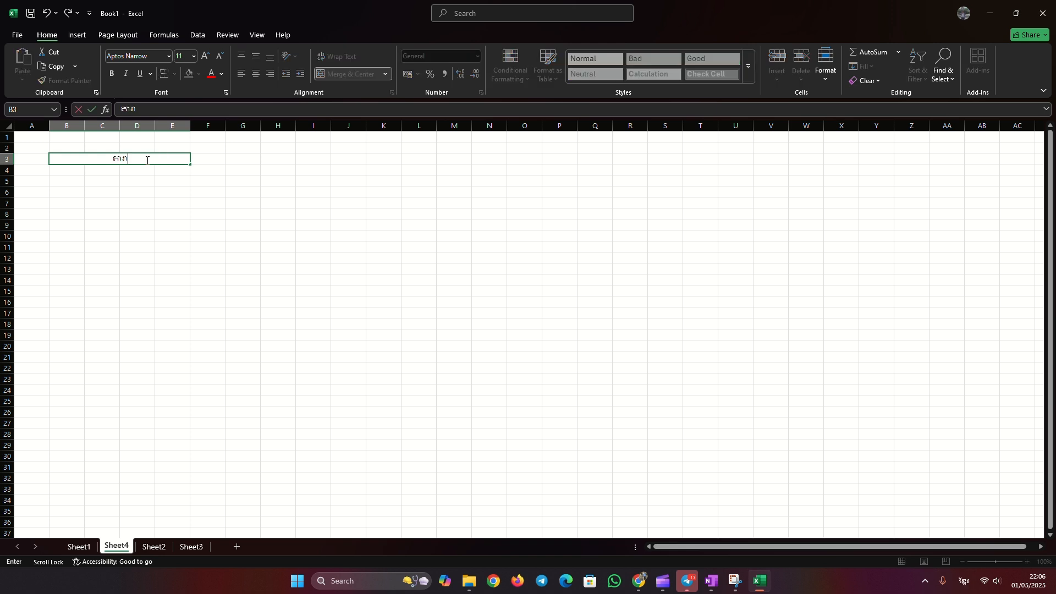
{"action": "type", "text": "ឈ្មោះគ្រូ"}
- Merge columns C to E separately in each row from 4 to 18 on Sheet4, using Merge Across
{"action": "left_click", "coordinate": [104, 172]}
{"action": "left_click_drag", "start_coordinate": [87, 168], "coordinate": [157, 170]}
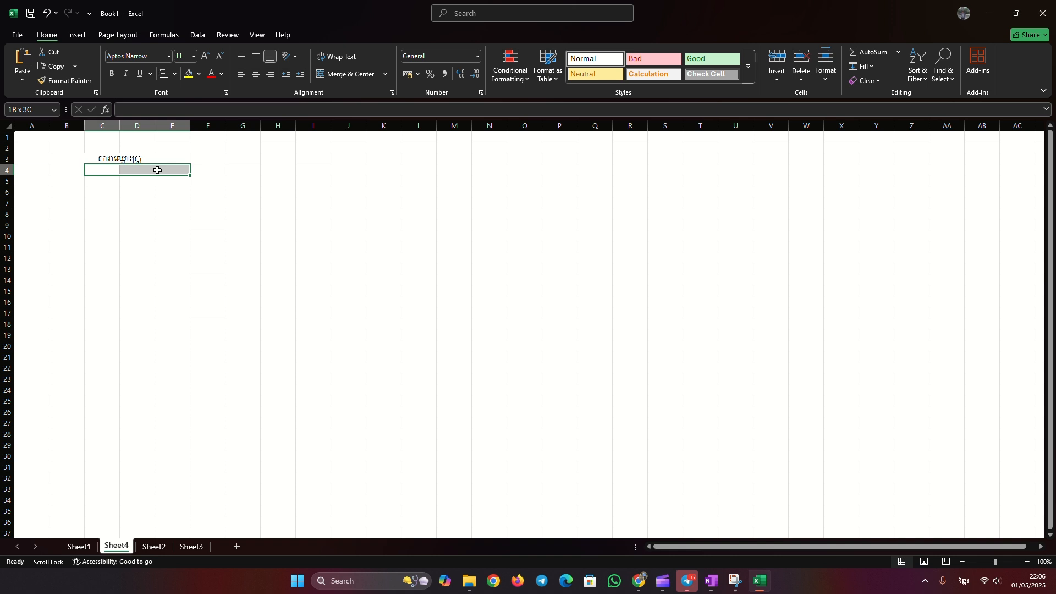
{"action": "left_click_drag", "start_coordinate": [158, 171], "coordinate": [164, 323]}
{"action": "left_click", "coordinate": [349, 75]}
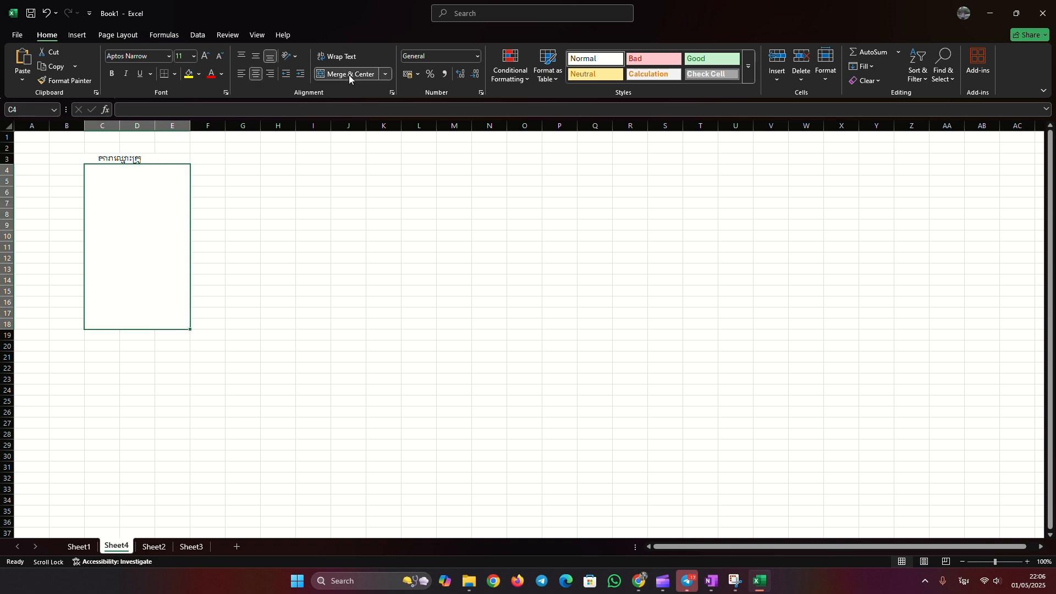
{"action": "left_click", "coordinate": [387, 73]}
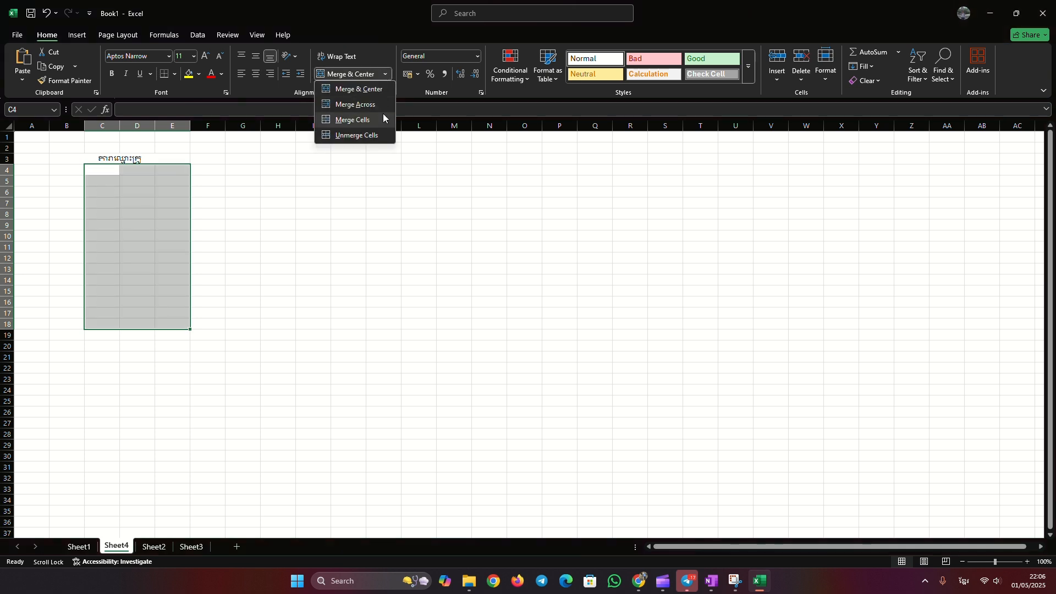
{"action": "left_click", "coordinate": [383, 116]}
{"action": "left_click", "coordinate": [385, 74]}
{"action": "left_click", "coordinate": [368, 104]}
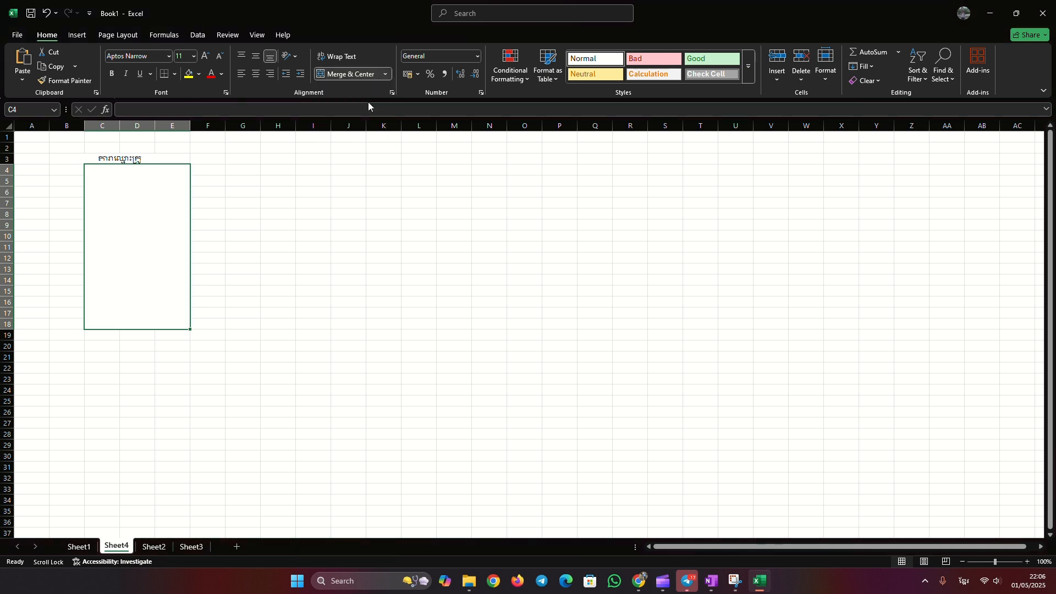
{"action": "left_click", "coordinate": [133, 180]}
- Number cells B4 to B6 from 1 to 3 and enter ក, ខ and គ beside them in column C
{"action": "left_click", "coordinate": [75, 169]}
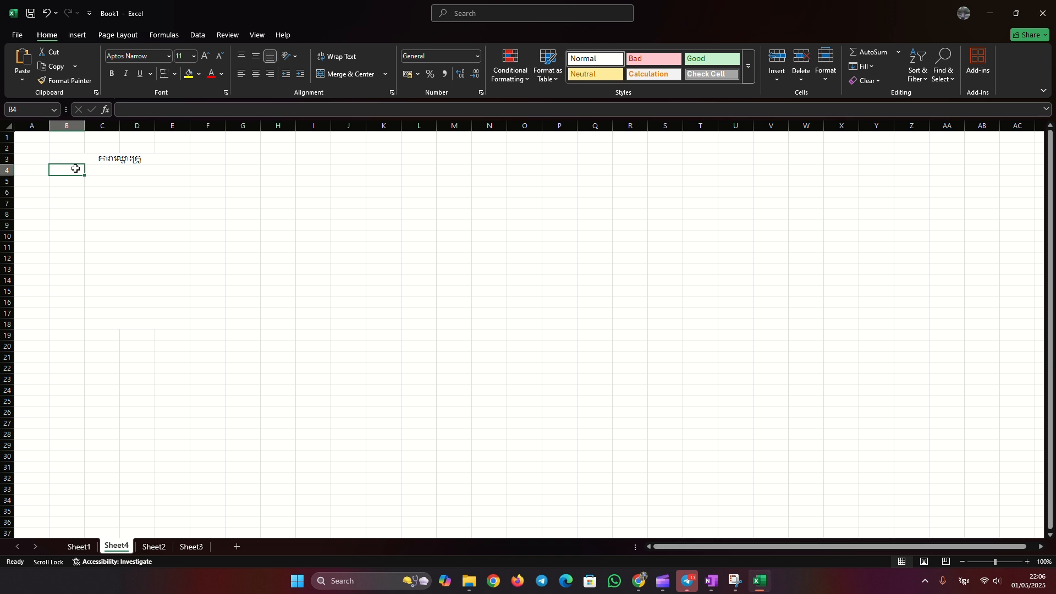
{"action": "key", "text": "Right"}
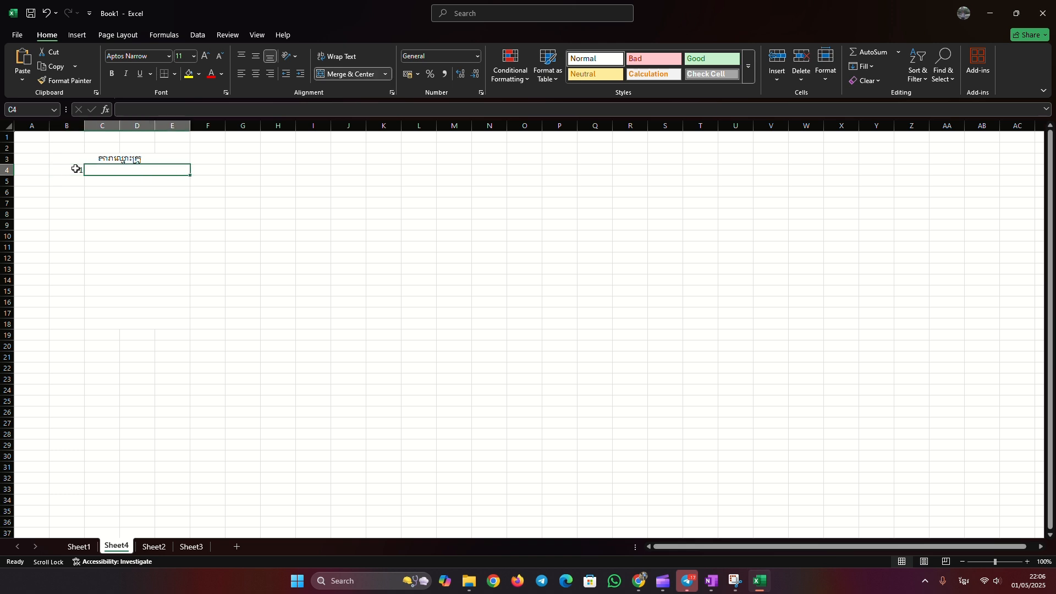
{"action": "type", "text": "ក"}
{"action": "key", "text": "Return"}
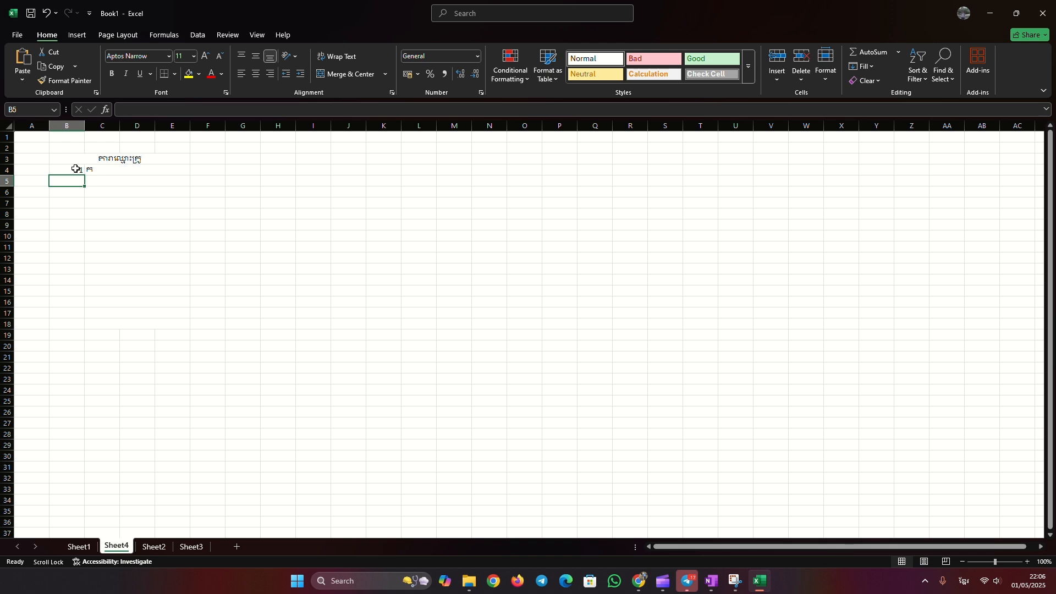
{"action": "type", "text": "2"}
{"action": "key", "text": "Tab"}
{"action": "type", "text": "ខ"}
{"action": "key", "text": "Return"}
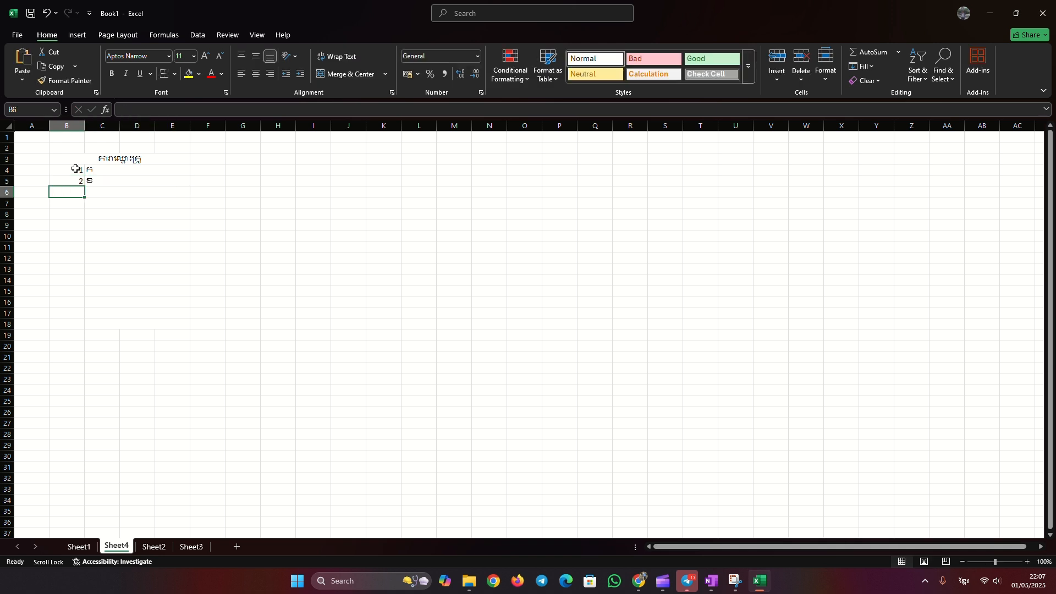
{"action": "type", "text": "3"}
{"action": "key", "text": "Tab"}
{"action": "type", "text": "ក"}
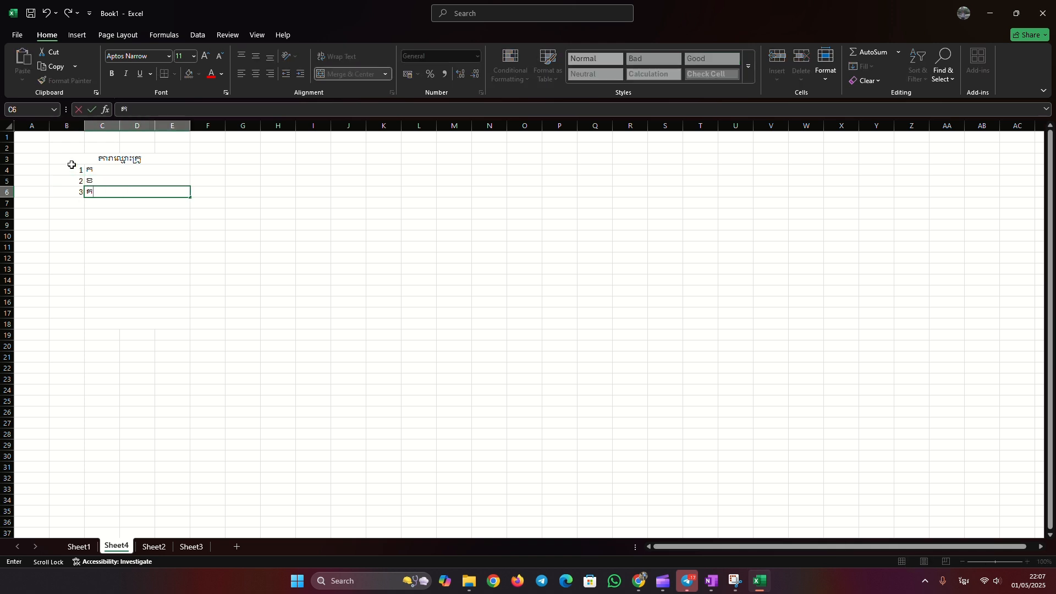
- Merge and centre cells C3 and D3 on Sheet2 and enter the Khmer title "តារាងឈ្មោះសិស្ស"
{"action": "left_click", "coordinate": [154, 547]}
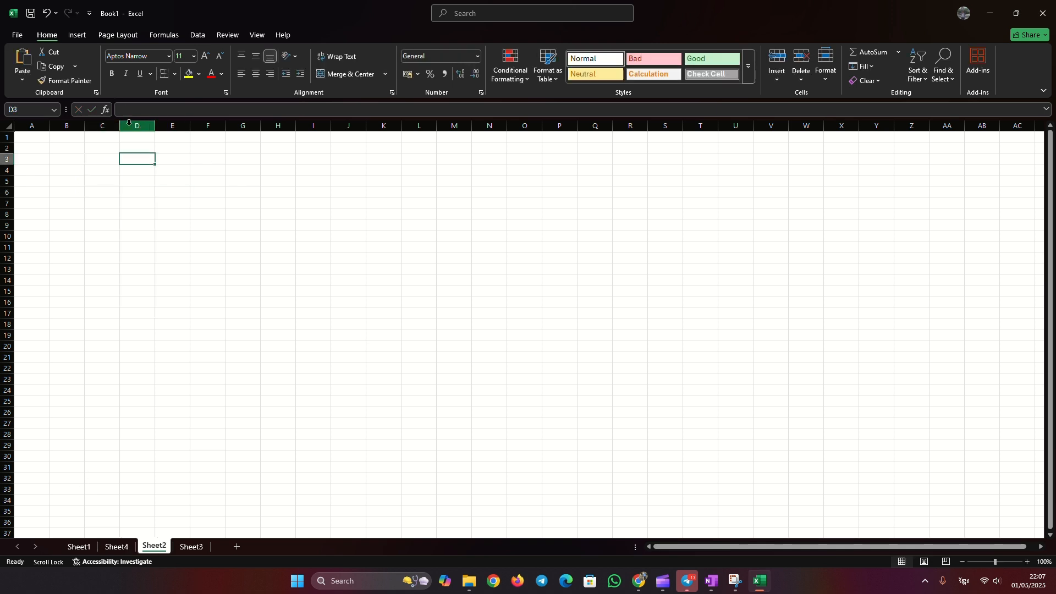
{"action": "left_click_drag", "start_coordinate": [101, 158], "coordinate": [129, 162]}
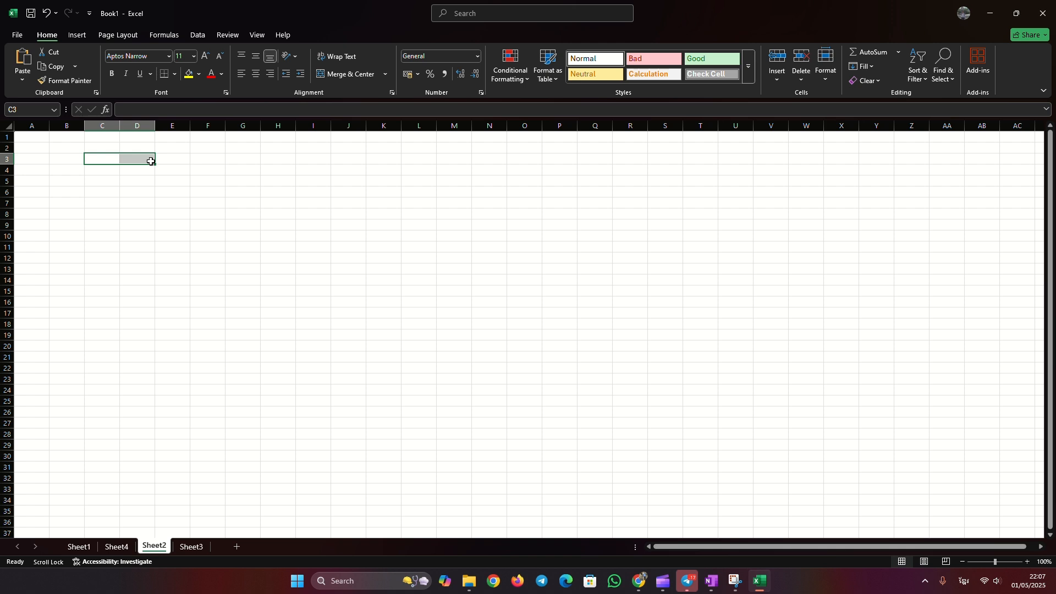
{"action": "left_click", "coordinate": [343, 74]}
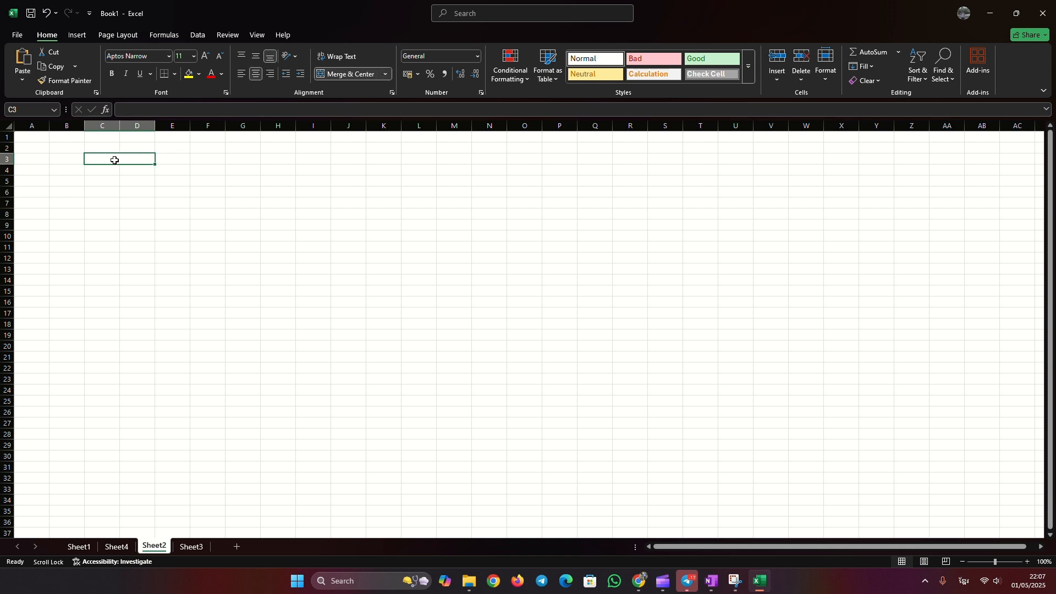
{"action": "type", "text": "តារាងឈ"}
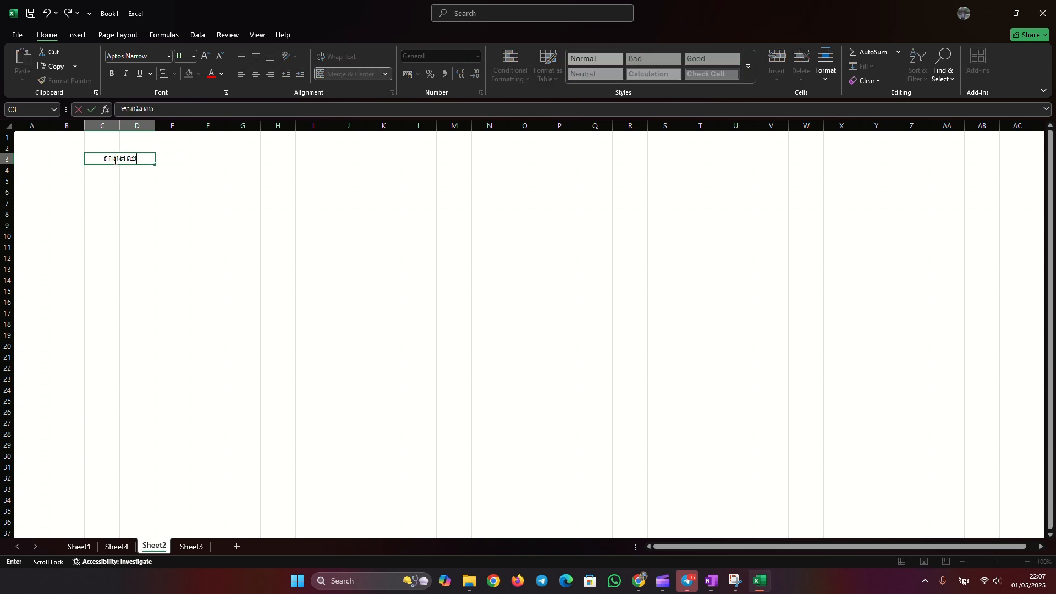
{"action": "type", "text": "្មោះសិស្ស"}
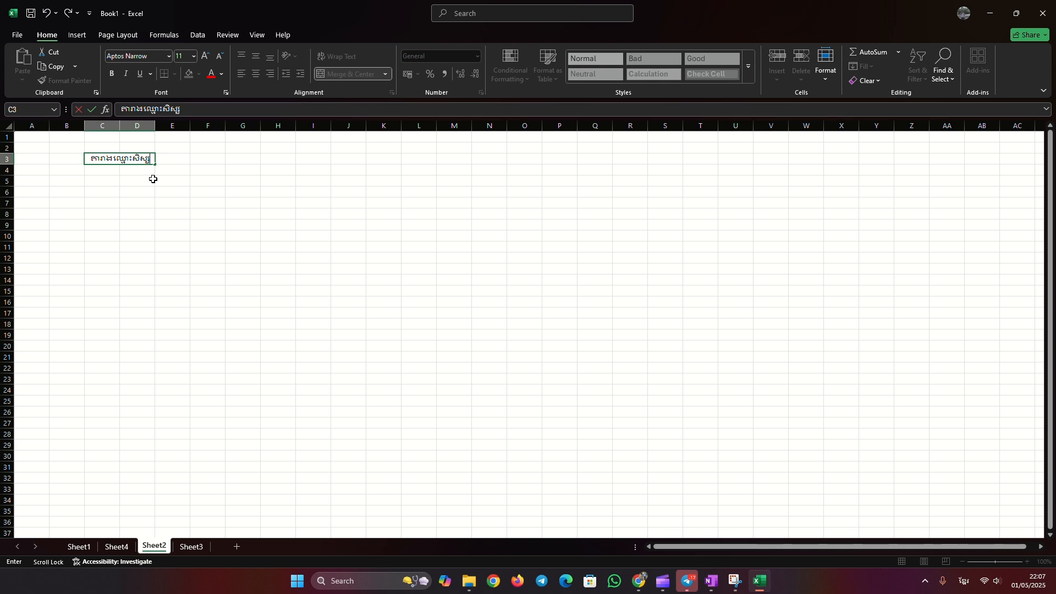
- Merge columns C and D separately in each row from 4 to 10 on Sheet2, using Merge Across
{"action": "left_click", "coordinate": [73, 172]}
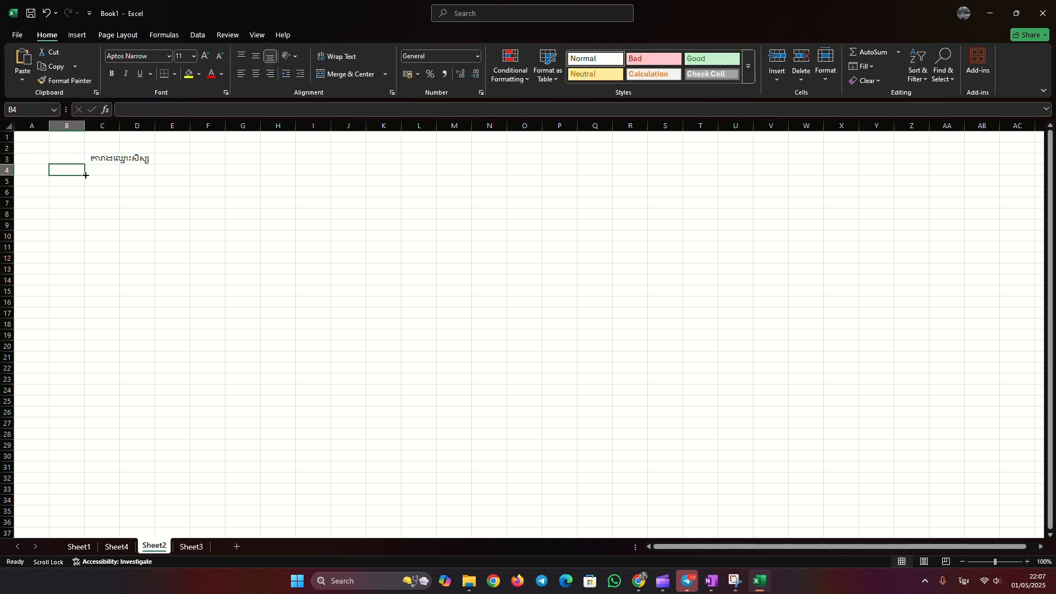
{"action": "left_click_drag", "start_coordinate": [93, 171], "coordinate": [138, 237]}
{"action": "left_click", "coordinate": [385, 73]}
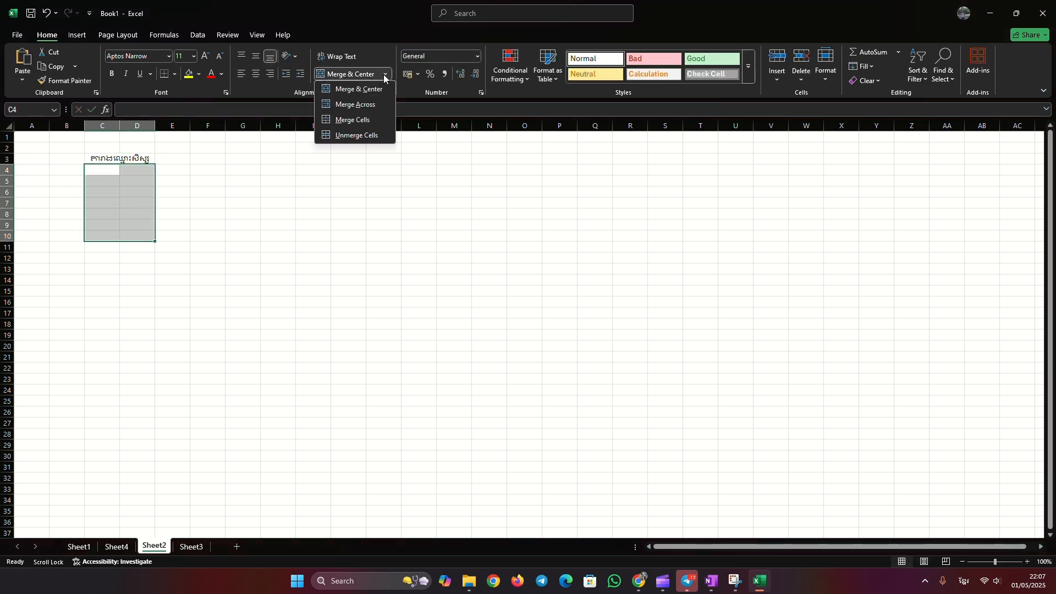
{"action": "left_click", "coordinate": [352, 105]}
- Enter the number 1 in cell B4 of Sheet2 and the letter ថ in the merged cell beside it
{"action": "left_click", "coordinate": [77, 173]}
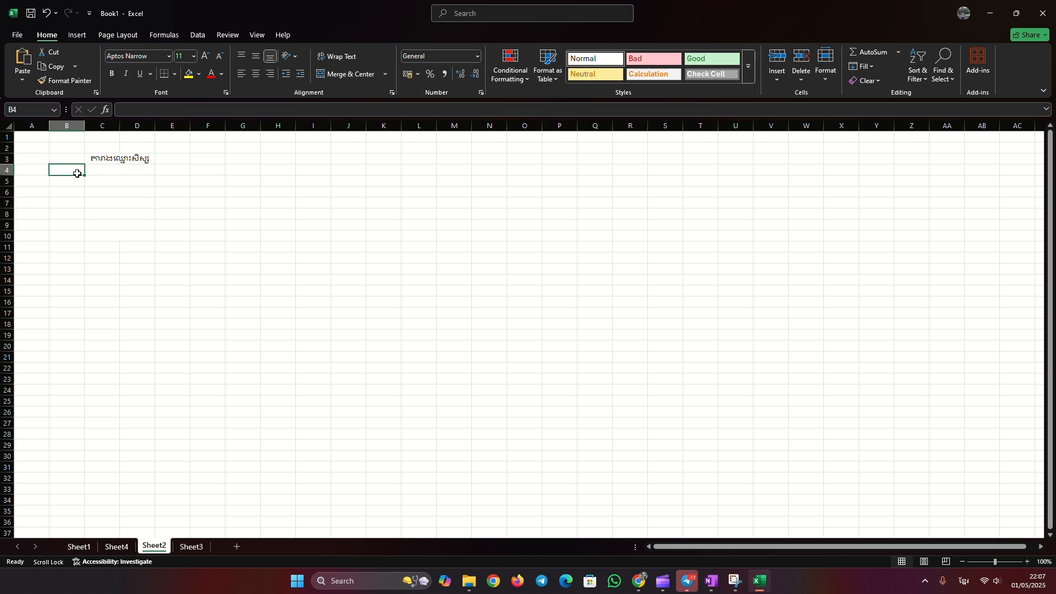
{"action": "type", "text": "1"}
{"action": "key", "text": "Tab"}
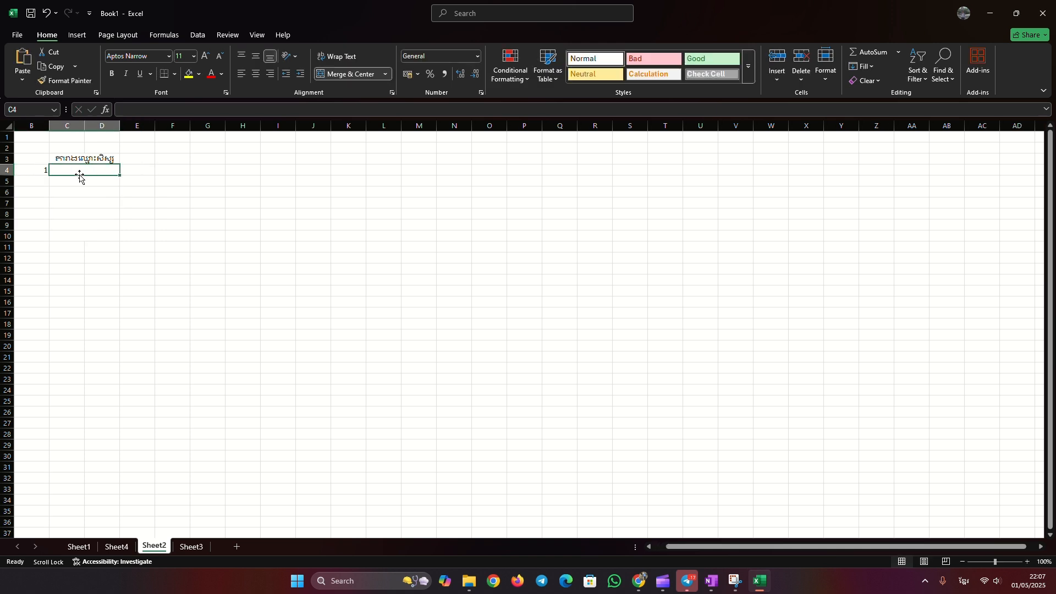
{"action": "type", "text": "រា"}
{"action": "key", "text": "BackSpace"}
{"action": "key", "text": "BackSpace"}
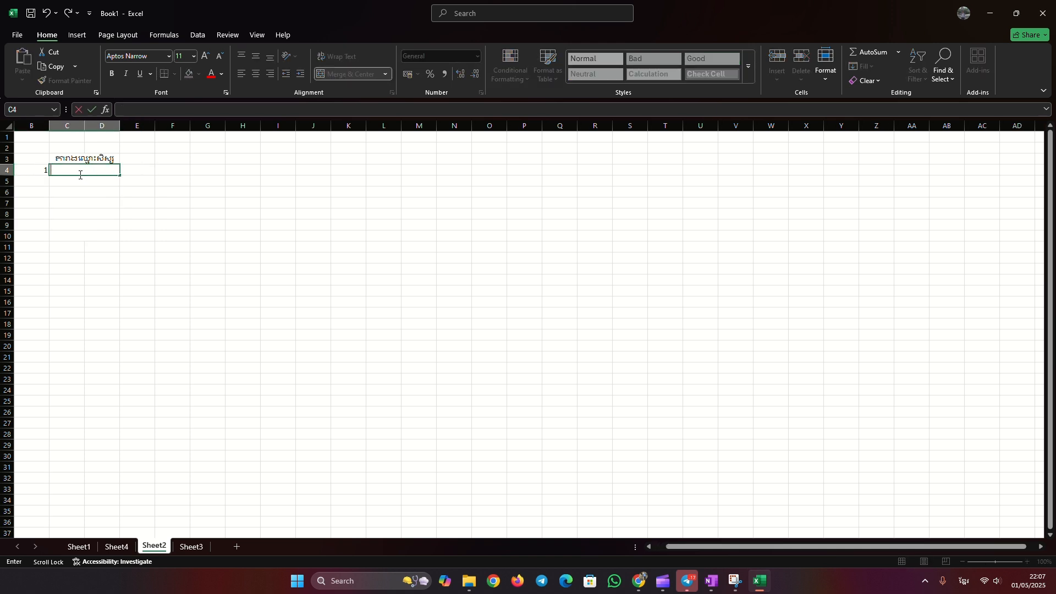
{"action": "type", "text": "១"}
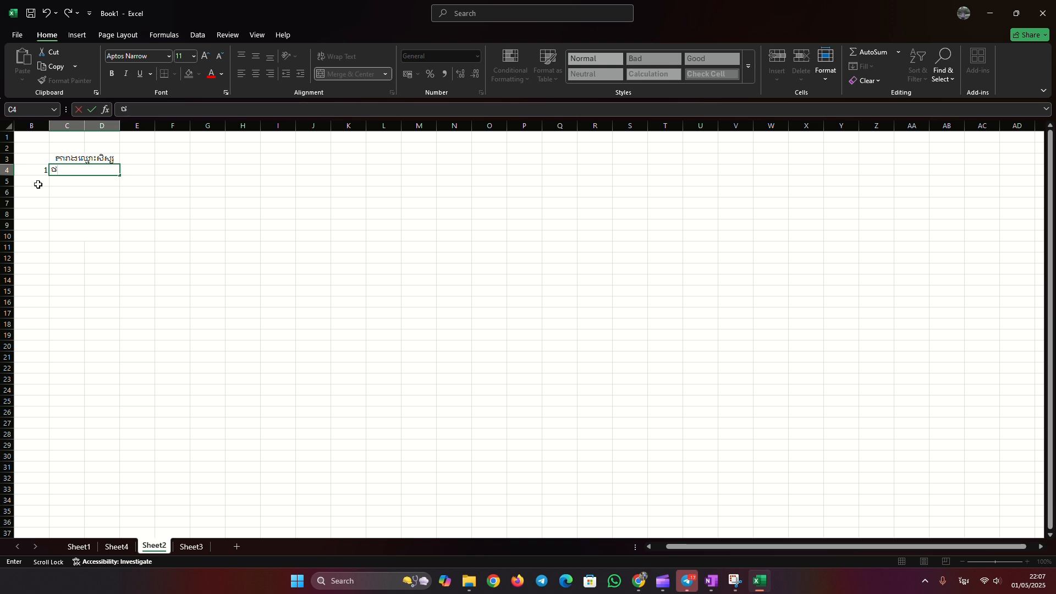
{"action": "key", "text": "Return"}
- Add rows 2 and 3 to the student list in B5 to B6, with ស and ង as their entries
{"action": "type", "text": "2"}
{"action": "key", "text": "Tab"}
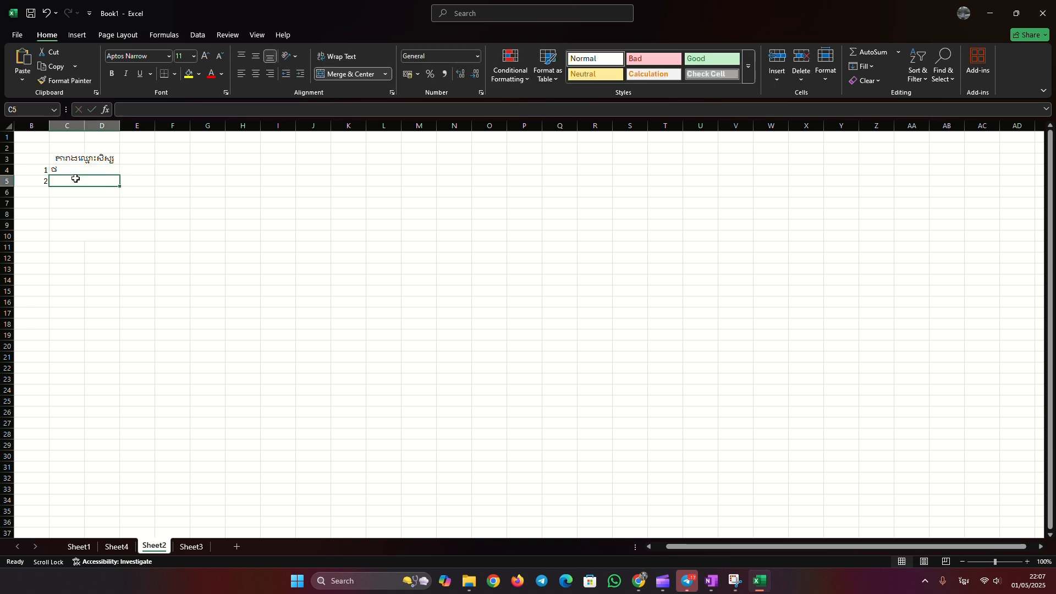
{"action": "type", "text": "ស"}
{"action": "key", "text": "Return"}
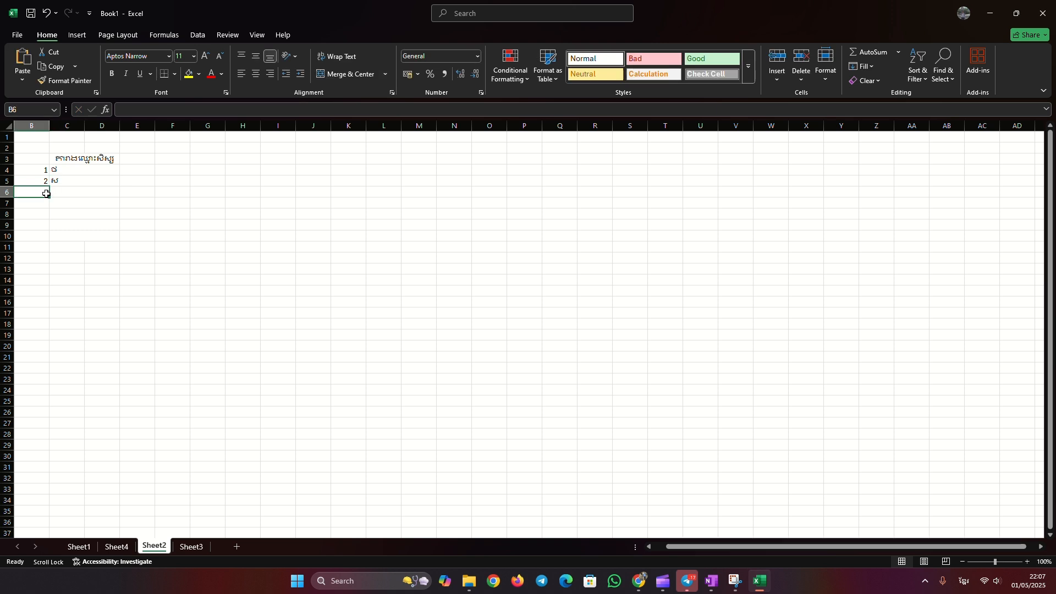
{"action": "type", "text": "3"}
{"action": "key", "text": "Tab"}
{"action": "type", "text": "ង"}
{"action": "key", "text": "Return"}
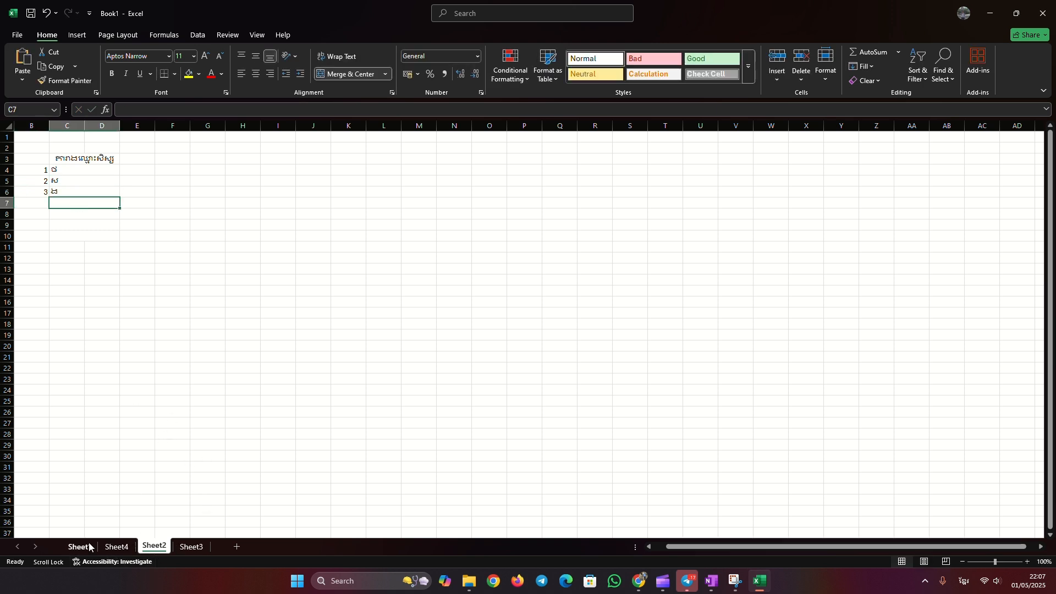
- Go back to Sheet4 and rename it "ឈ្មោះគ្រូ"
{"action": "left_click", "coordinate": [116, 546]}
{"action": "left_click", "coordinate": [152, 547]}
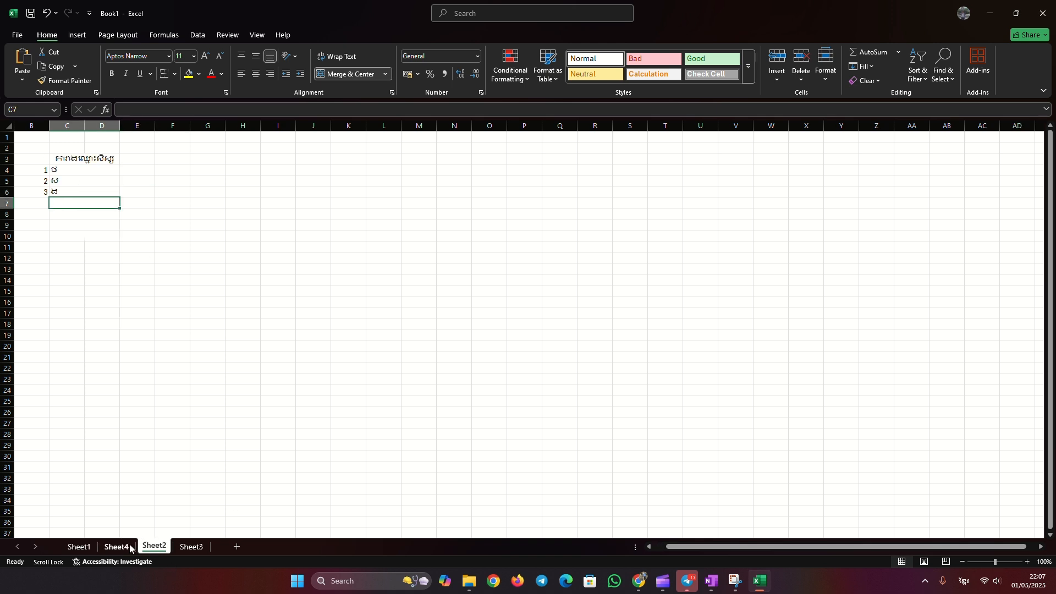
{"action": "left_click", "coordinate": [119, 548]}
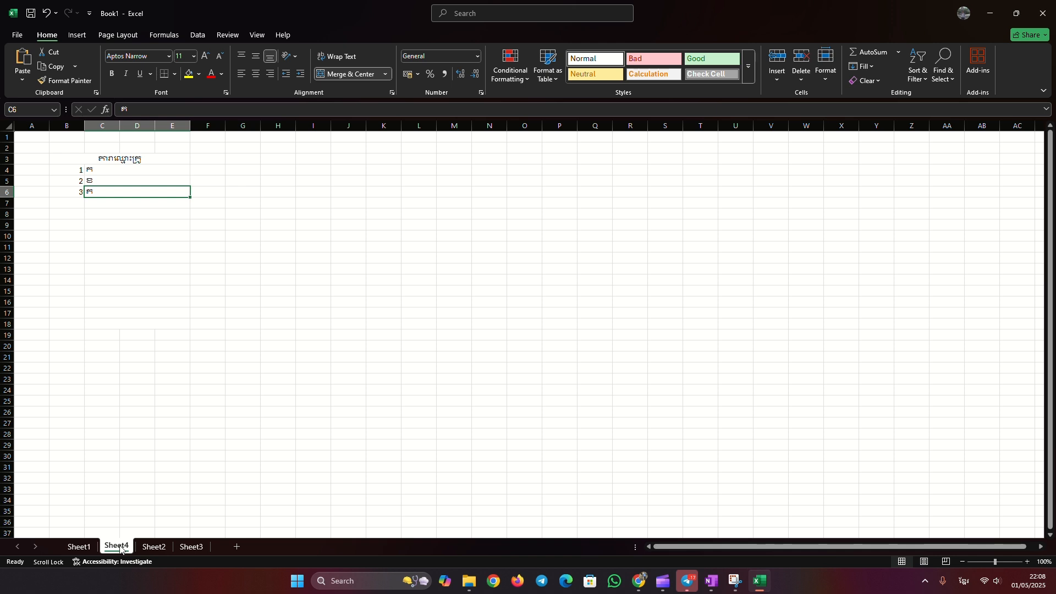
{"action": "double_click", "coordinate": [118, 546]}
{"action": "key", "text": "BackSpace"}
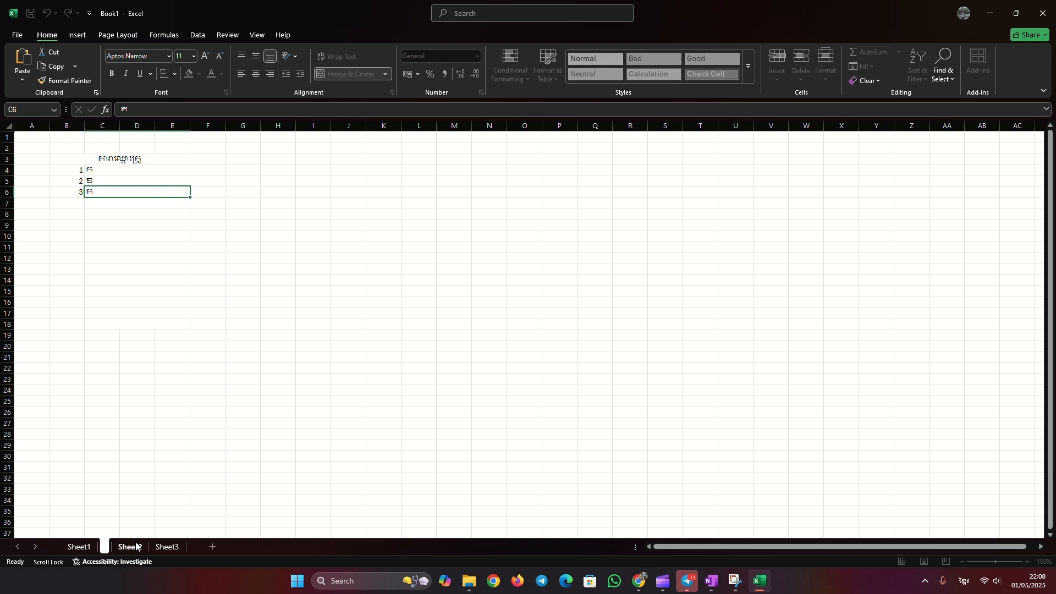
{"action": "type", "text": "ឃ្មោះគ្រូ"}
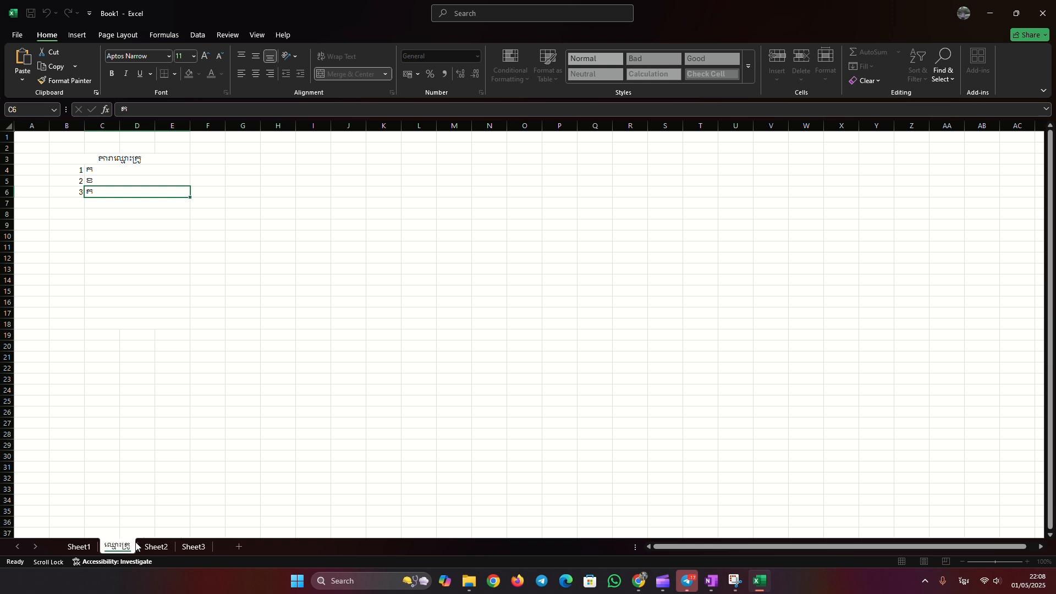
{"action": "left_click", "coordinate": [138, 521]}
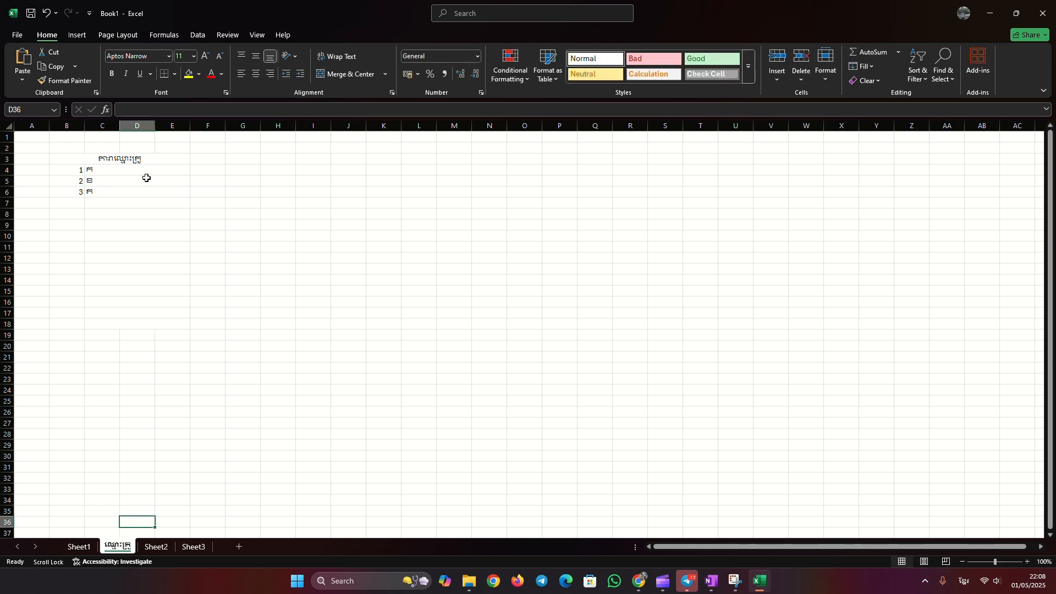
- Apply all borders to the teachers' table in cells B3 to E10
{"action": "left_click", "coordinate": [124, 159]}
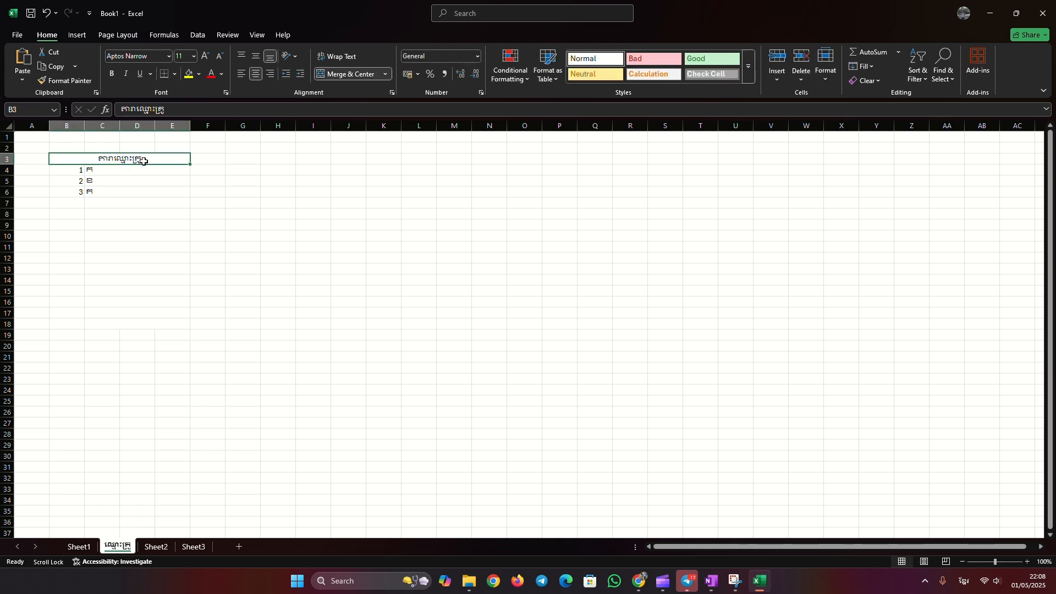
{"action": "left_click_drag", "start_coordinate": [139, 158], "coordinate": [139, 235]}
{"action": "left_click", "coordinate": [175, 74]}
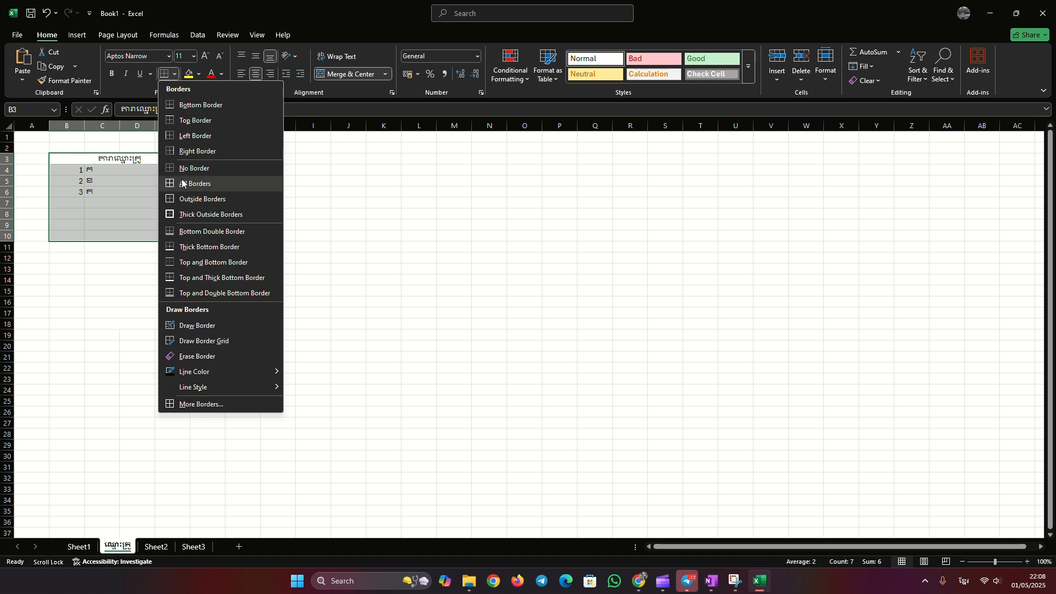
{"action": "left_click", "coordinate": [184, 183]}
{"action": "left_click", "coordinate": [243, 214]}
- Rename Sheet2 as "ឈ្មោះសិស្ស"
{"action": "left_click", "coordinate": [157, 547]}
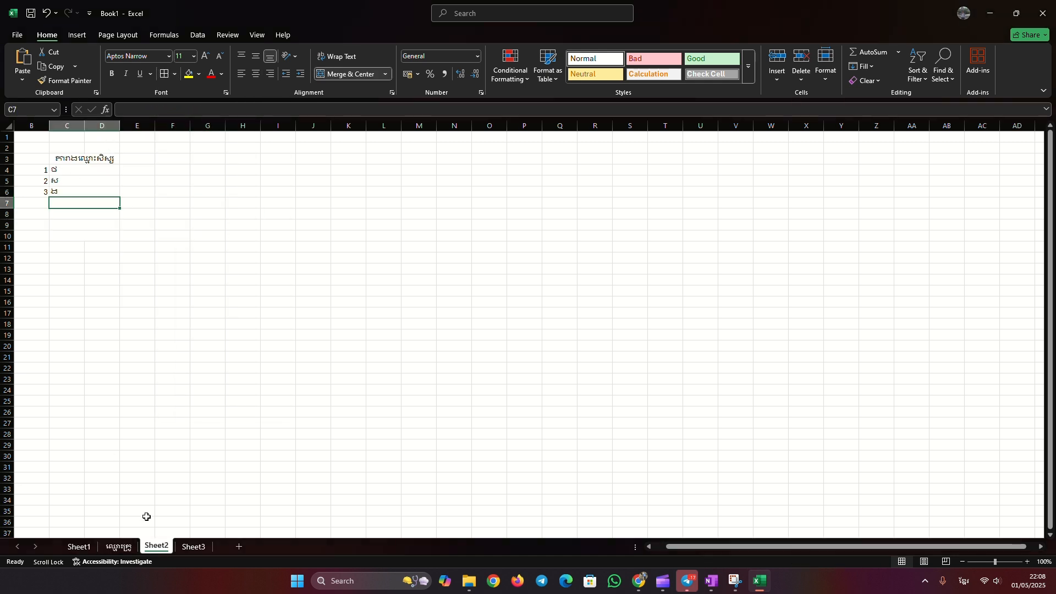
{"action": "right_click", "coordinate": [162, 548]}
{"action": "left_click", "coordinate": [196, 425]}
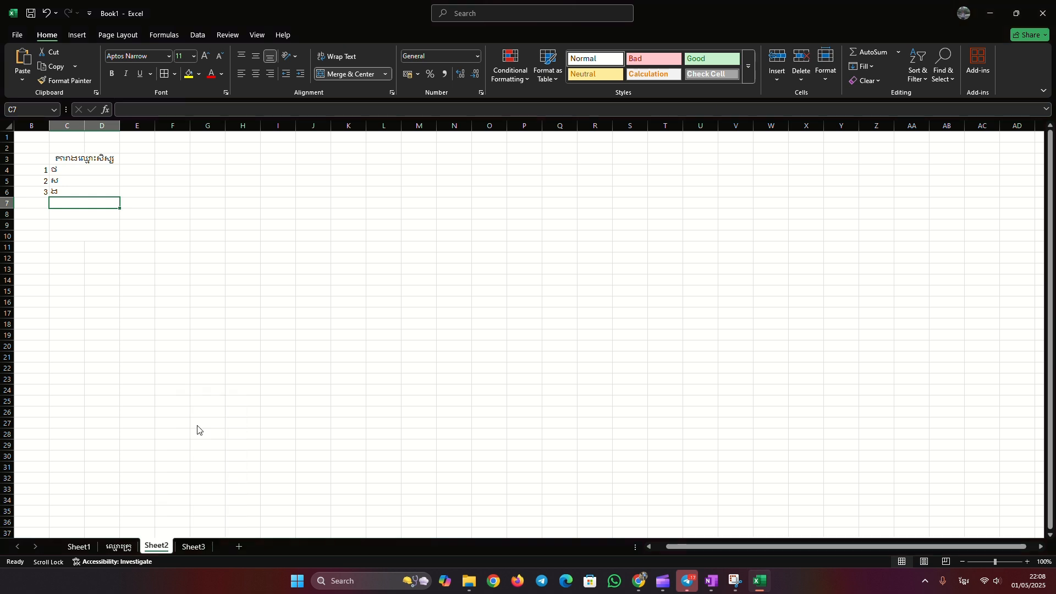
{"action": "key", "text": "BackSpace"}
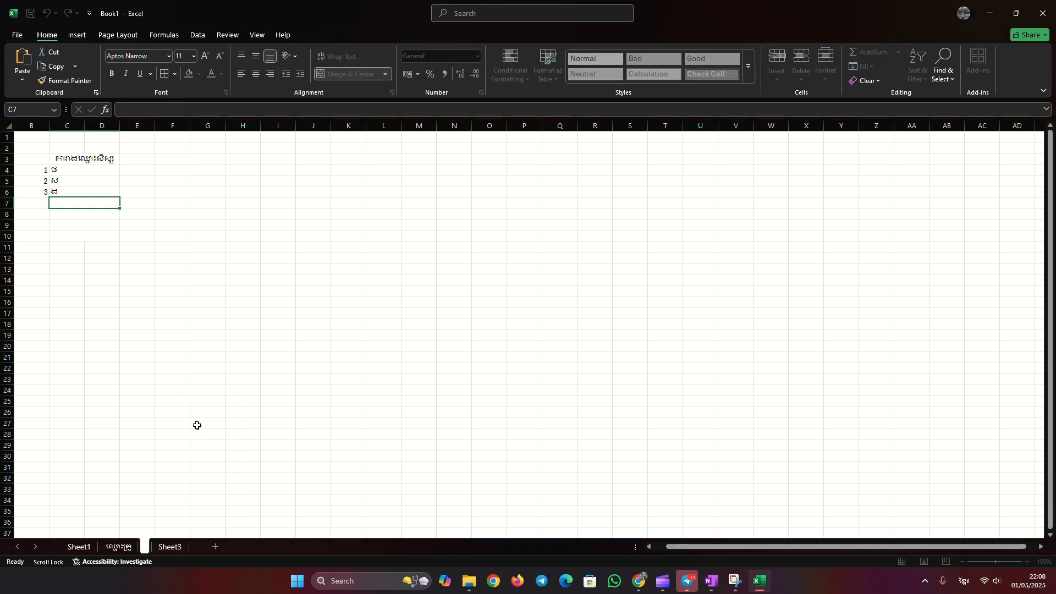
{"action": "type", "text": "ឈ្មោះសិស្ស"}
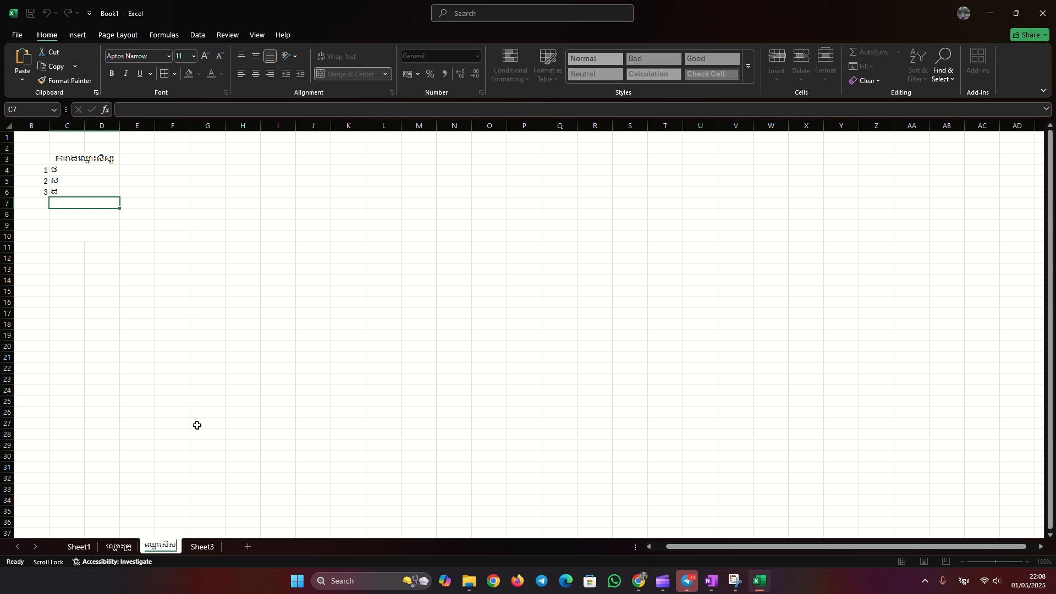
{"action": "key", "text": "Return"}
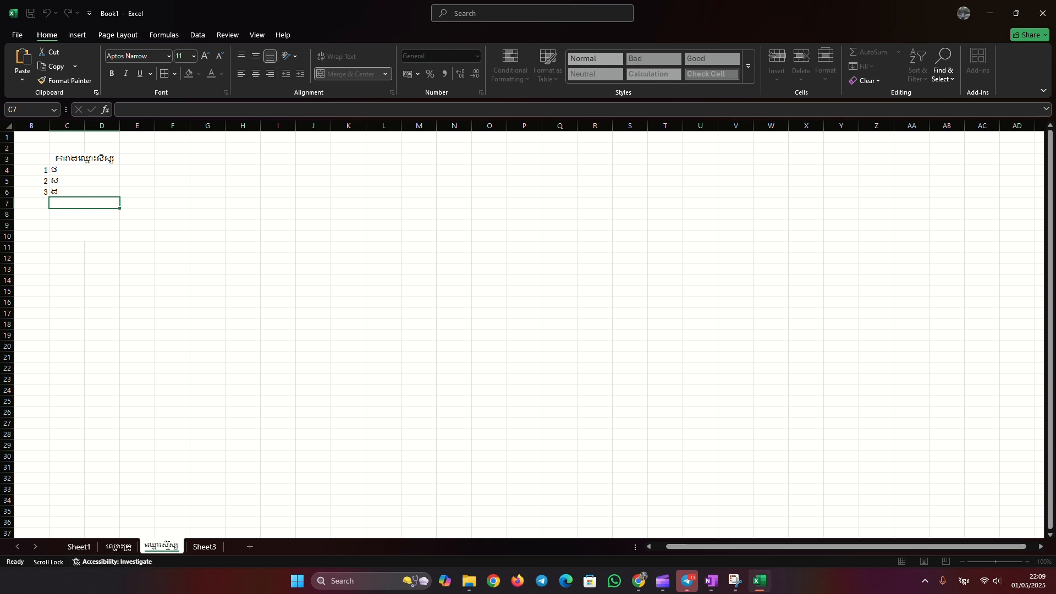
{"action": "left_click", "coordinate": [191, 500]}
{"action": "right_click", "coordinate": [165, 546]}
{"action": "left_click", "coordinate": [340, 369]}
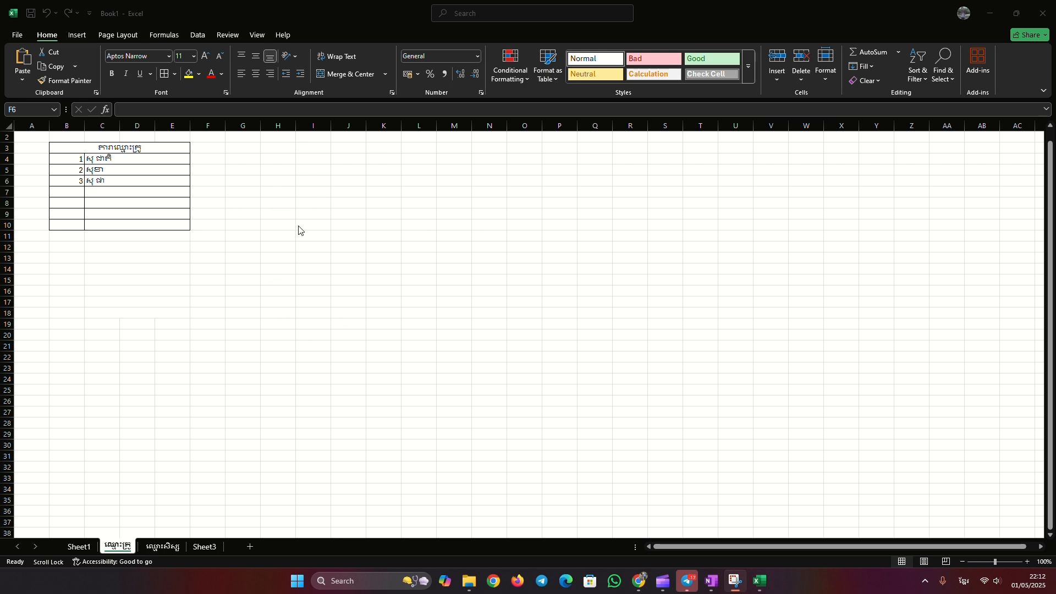
- Create a copy of the "ឈ្មោះគ្រូ" sheet in Book1, placed before the original "ឈ្មោះគ្រូ" sheet
{"action": "left_click", "coordinate": [122, 549]}
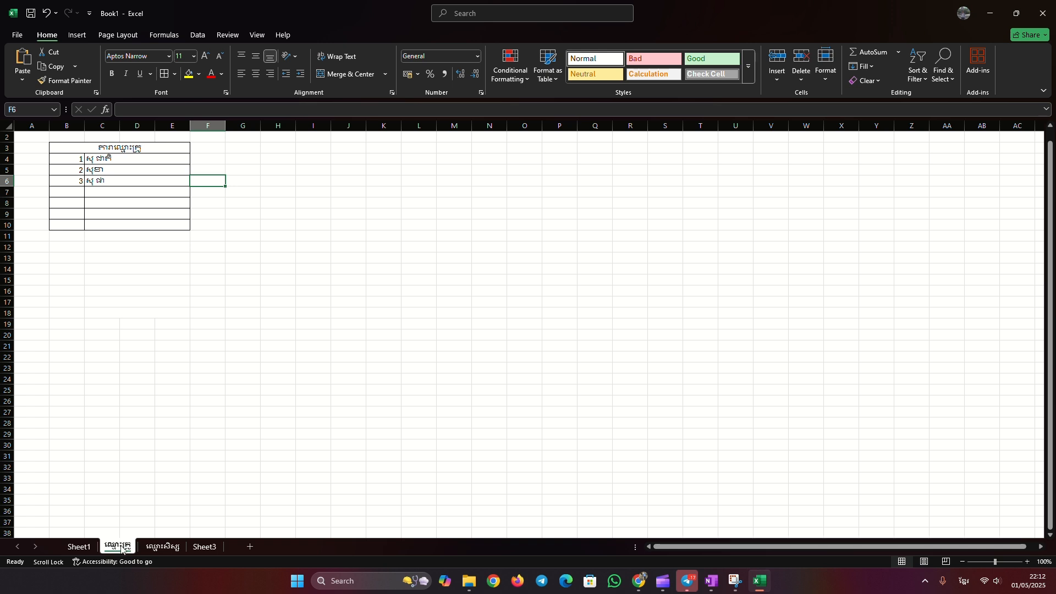
{"action": "right_click", "coordinate": [121, 549]}
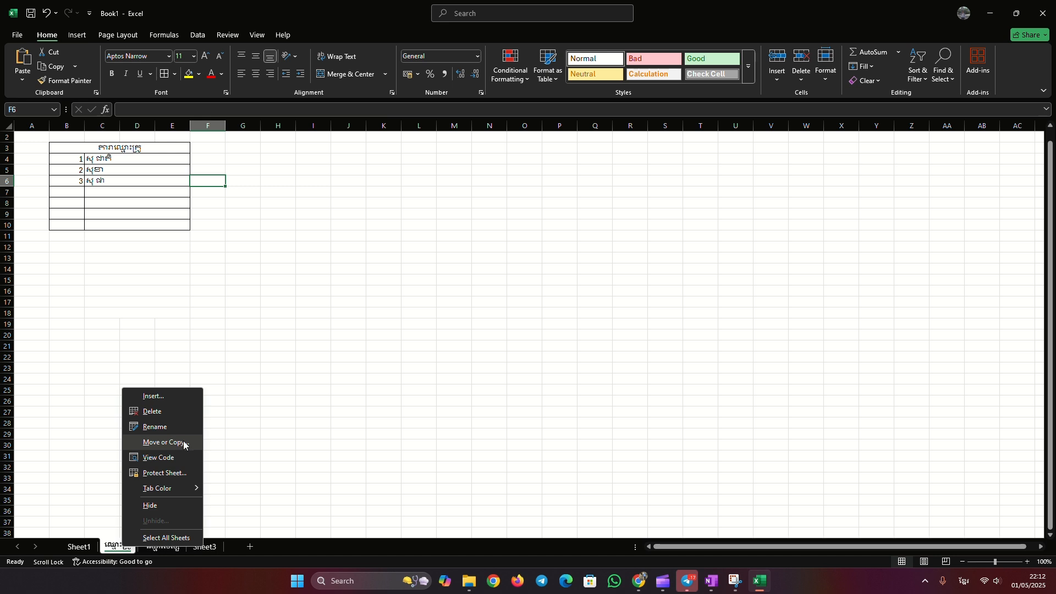
{"action": "left_click", "coordinate": [185, 445]}
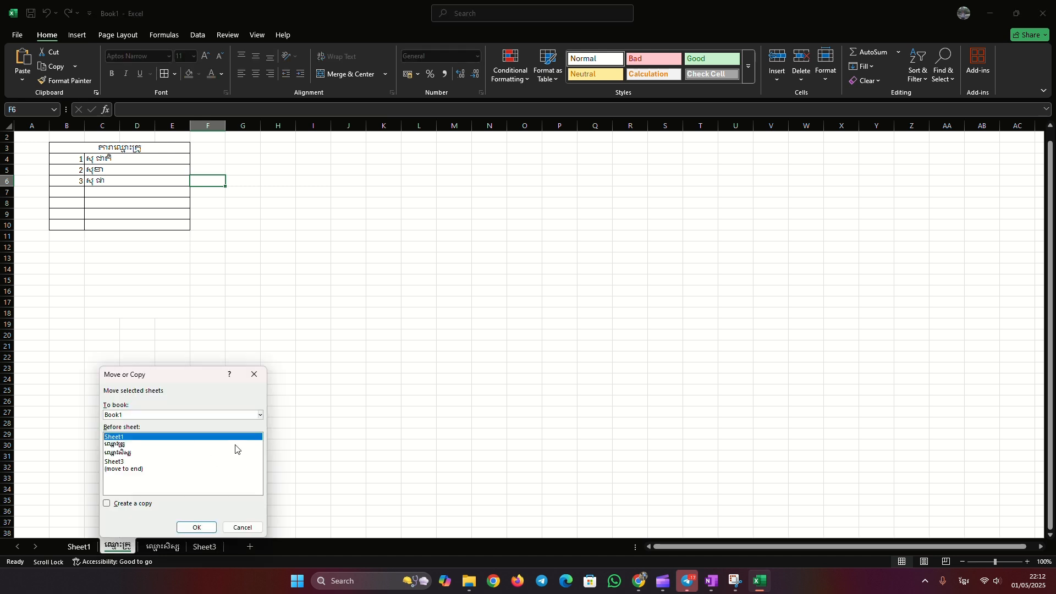
{"action": "left_click", "coordinate": [122, 445]}
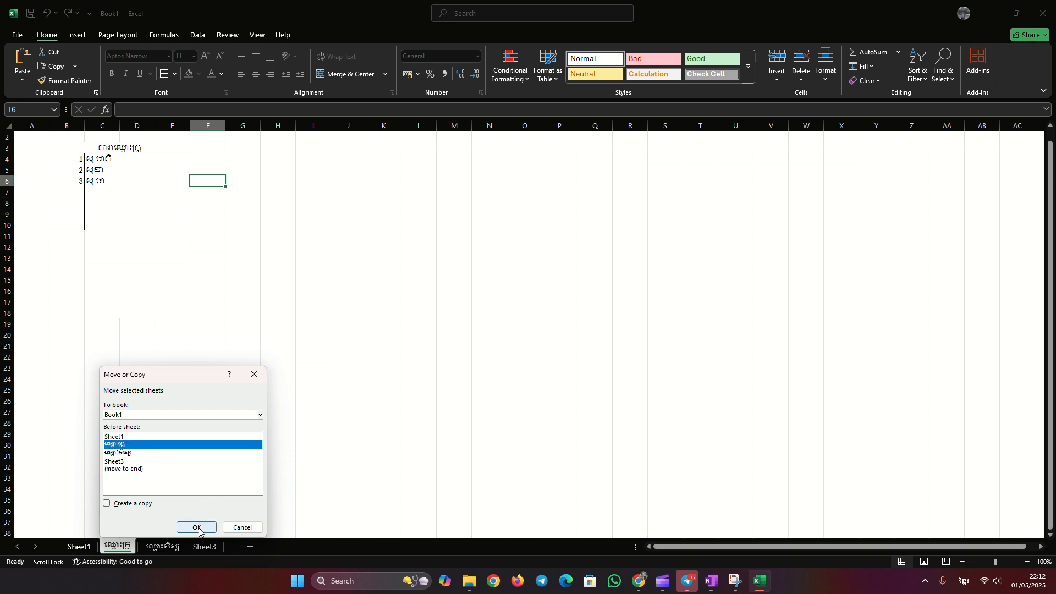
{"action": "key", "text": "alt+c"}
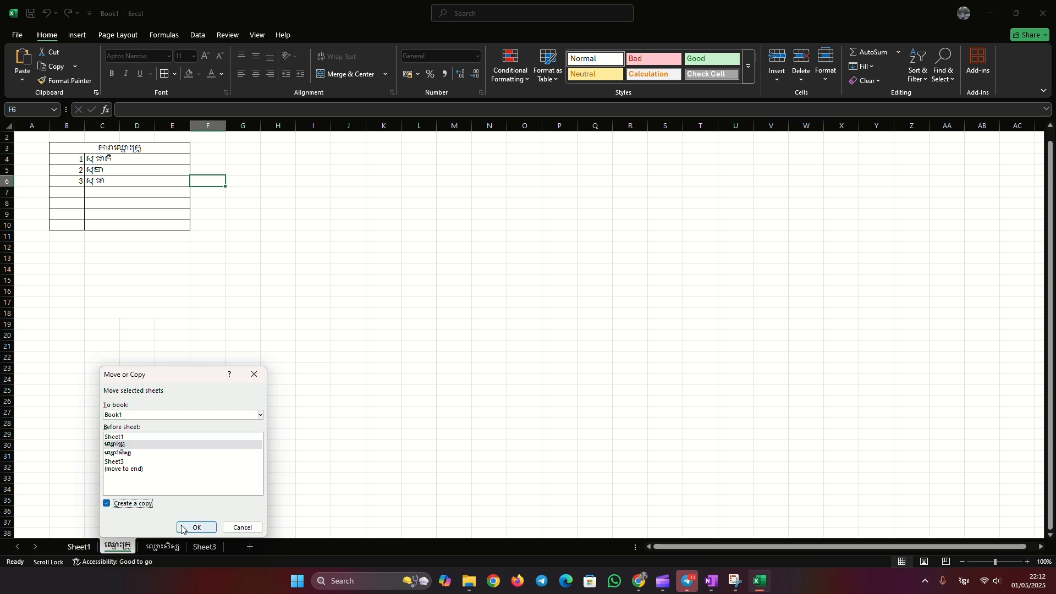
{"action": "left_click", "coordinate": [187, 528]}
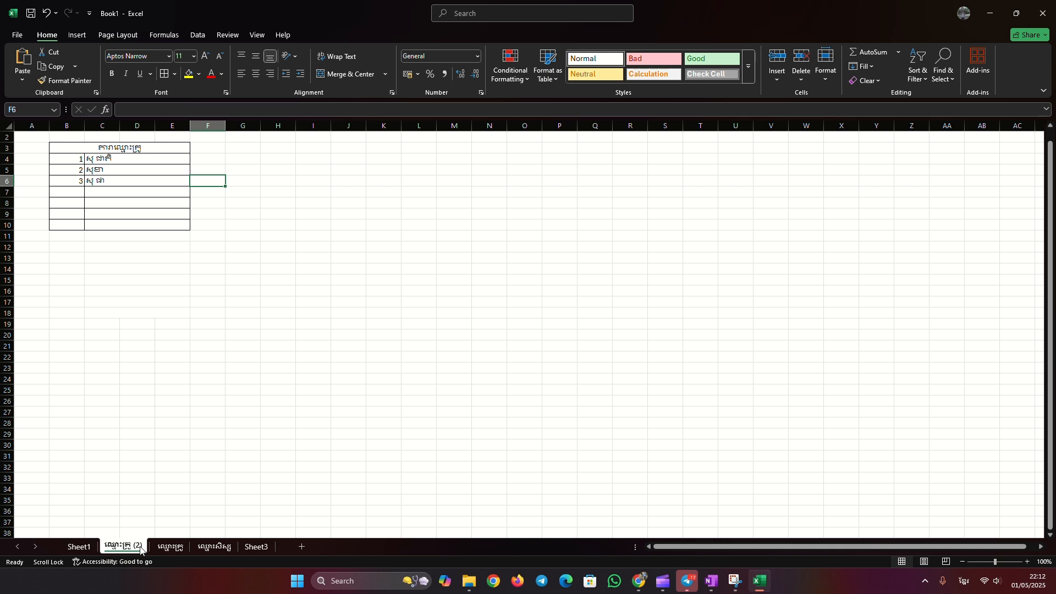
- Compare the copied sheet with its original and rename the copy "គ្រូតាមថ្នាក់"
{"action": "left_click", "coordinate": [168, 547]}
{"action": "left_click", "coordinate": [135, 548]}
{"action": "left_click", "coordinate": [170, 548]}
{"action": "left_click", "coordinate": [145, 546]}
{"action": "double_click", "coordinate": [144, 546]}
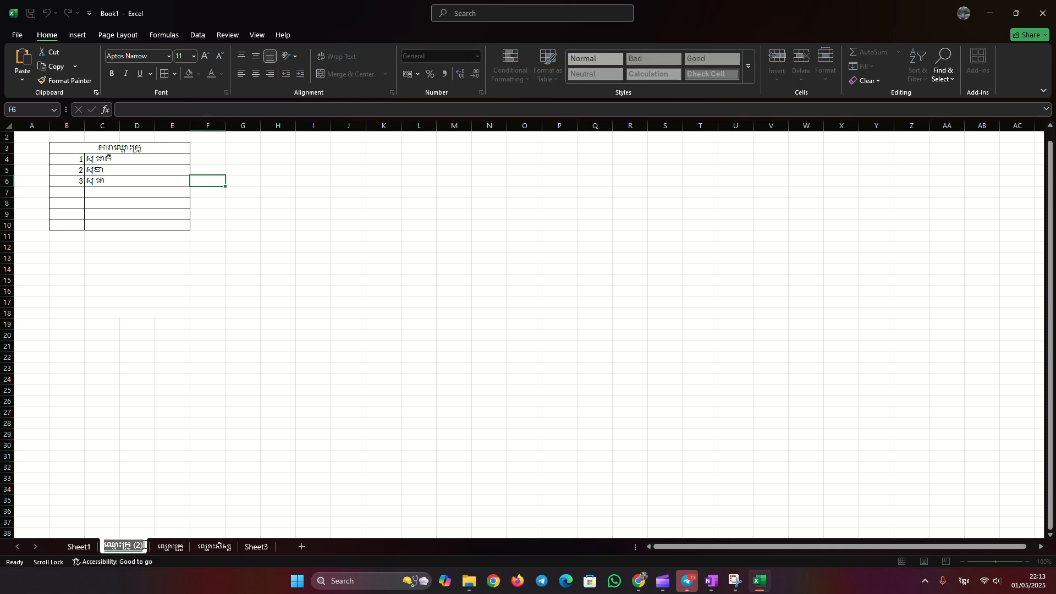
{"action": "key", "text": "BackSpace"}
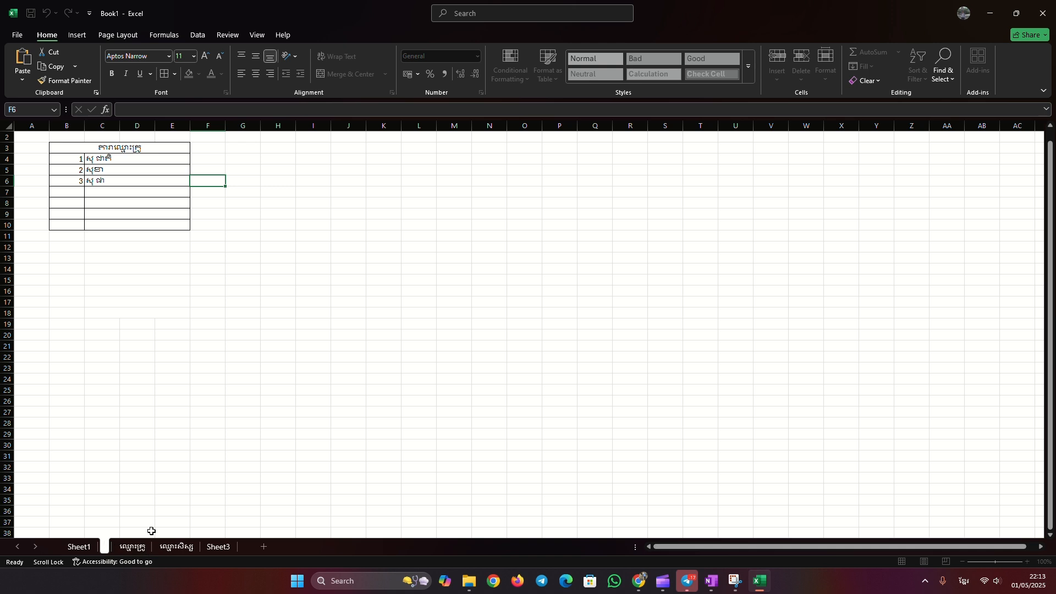
{"action": "type", "text": "គ្រ"}
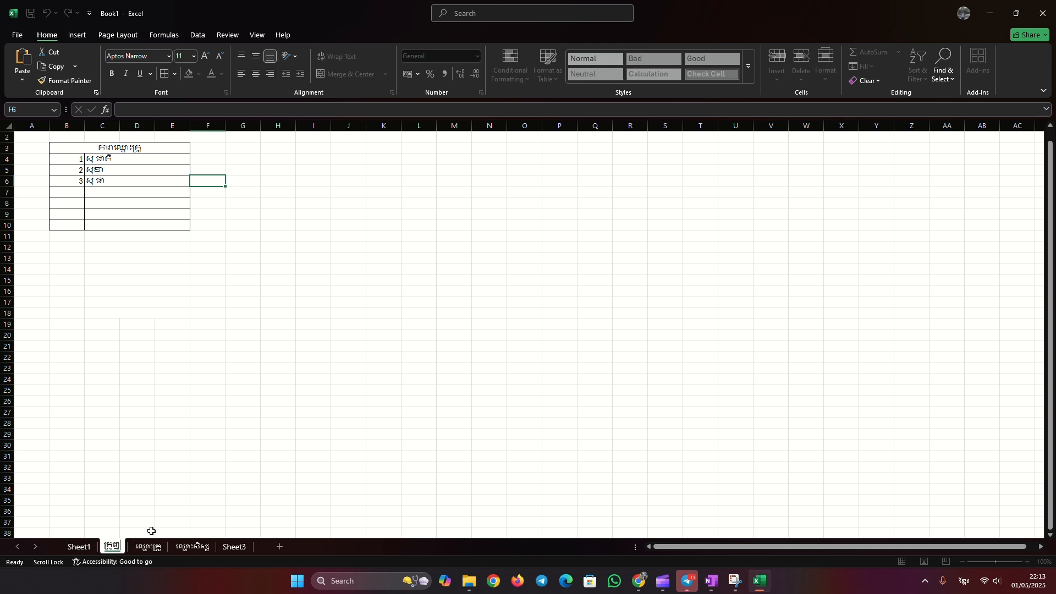
{"action": "type", "text": "ូតាម"}
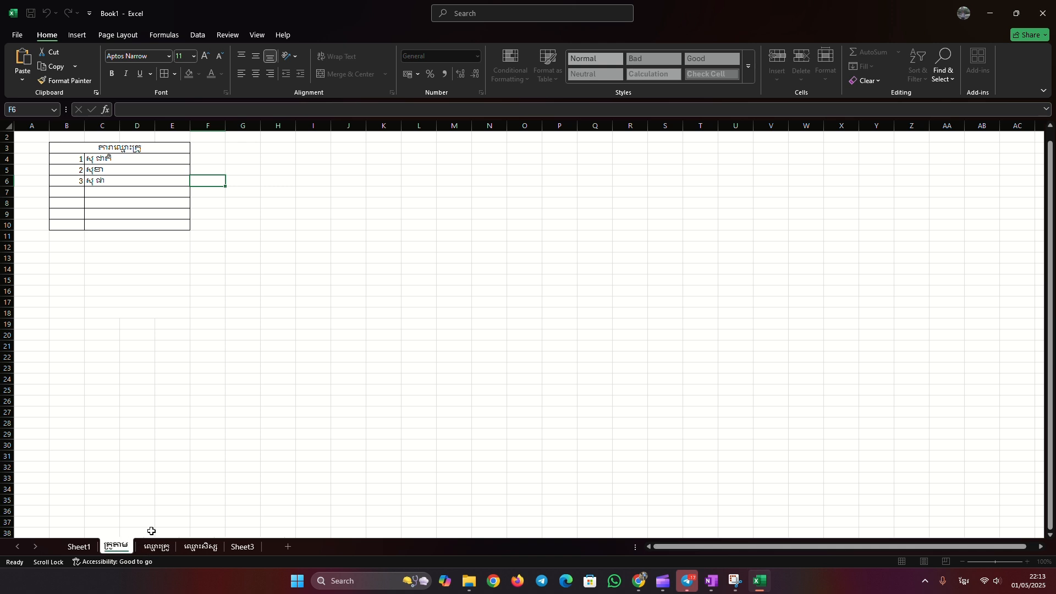
{"action": "type", "text": "ថ្ម"}
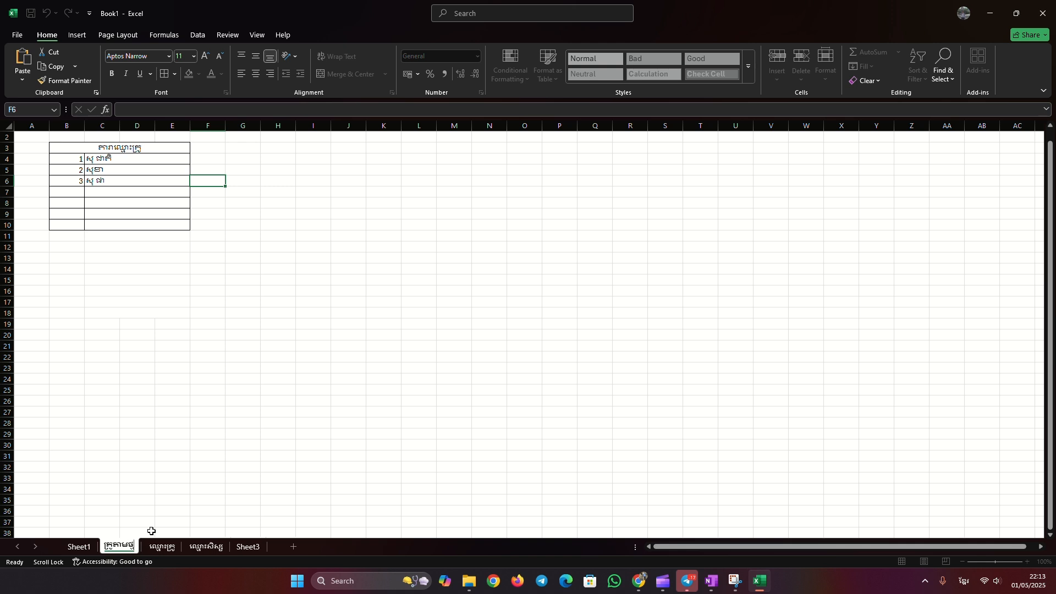
{"action": "type", "text": "ាក"}
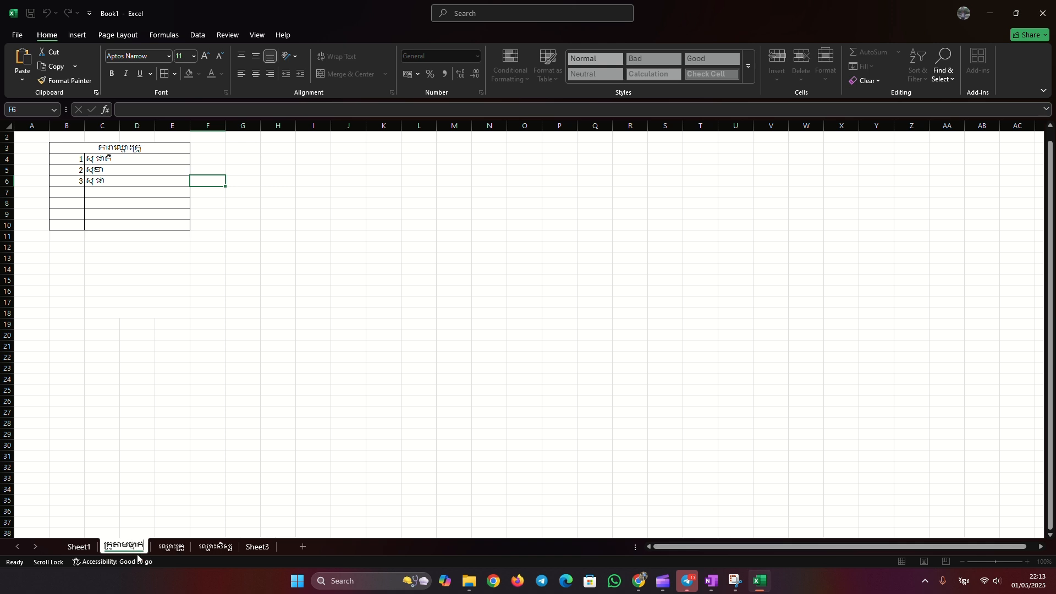
{"action": "type", "text": "់"}
{"action": "key", "text": "Return"}
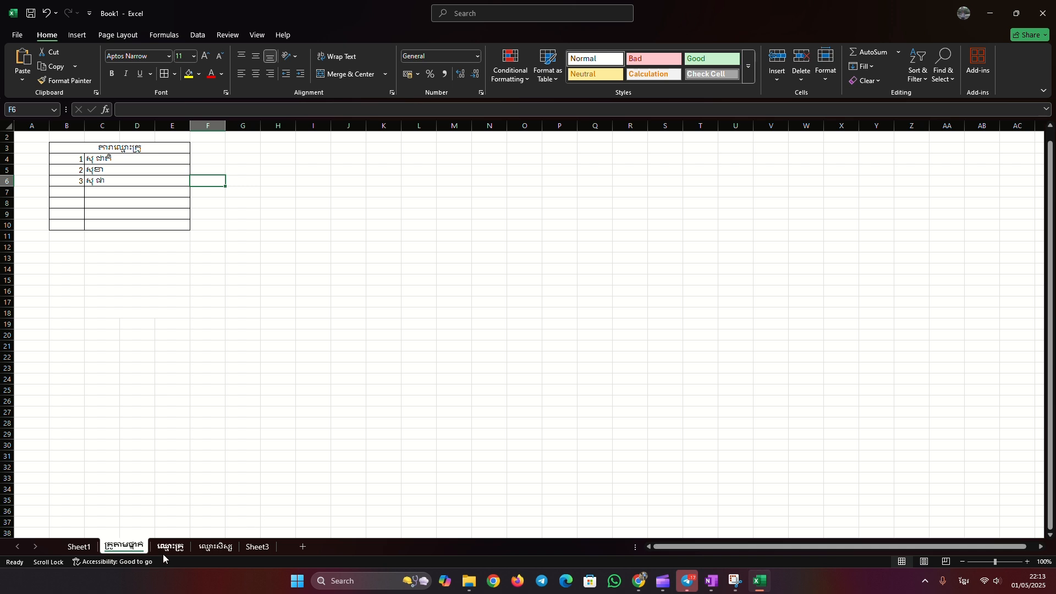
{"action": "left_click", "coordinate": [163, 554]}
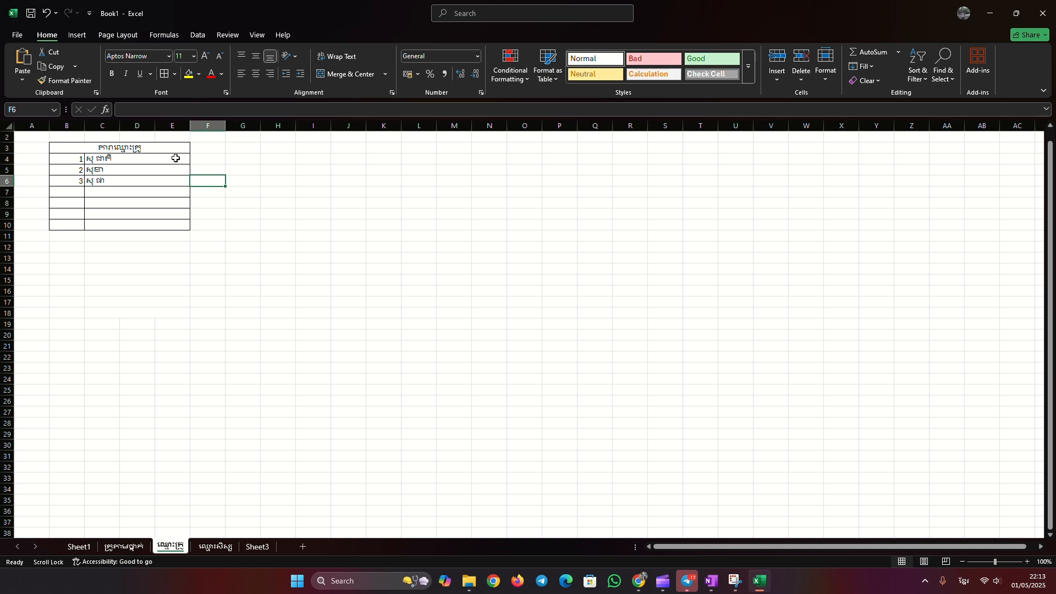
{"action": "left_click", "coordinate": [201, 158]}
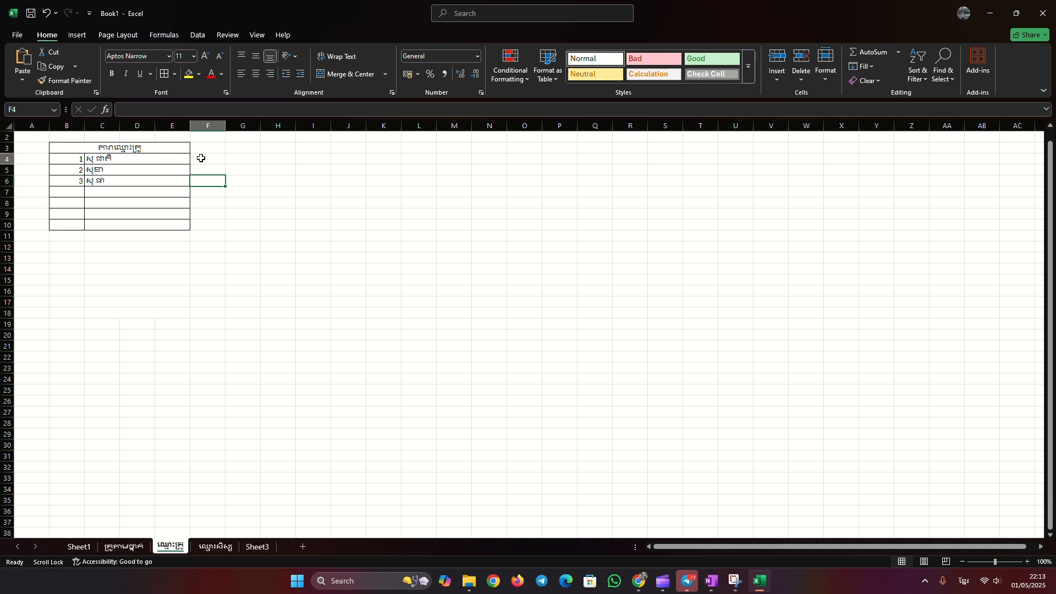
{"action": "left_click", "coordinate": [237, 159]}
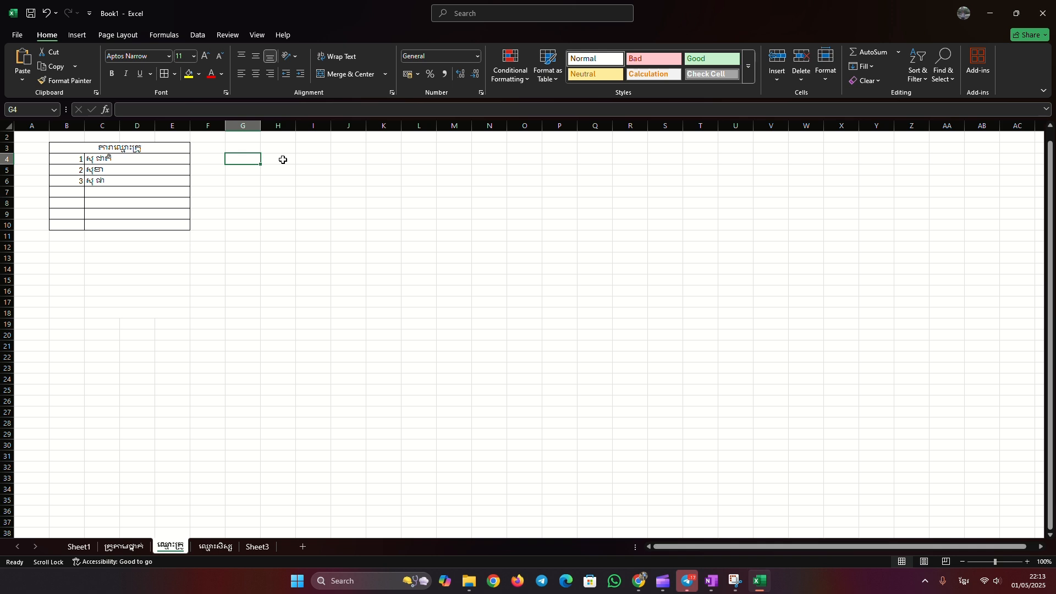
{"action": "left_click", "coordinate": [283, 160]}
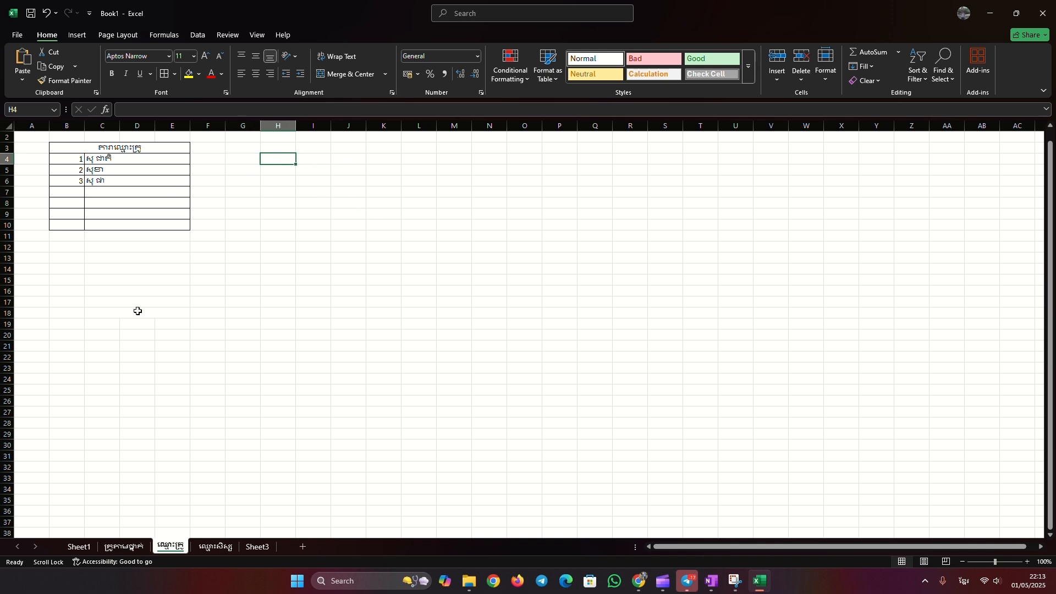
- On the "គ្រូតាមថ្នាក់" sheet, enter 11ក in cell F4 beside the first teacher
{"action": "left_click", "coordinate": [119, 548]}
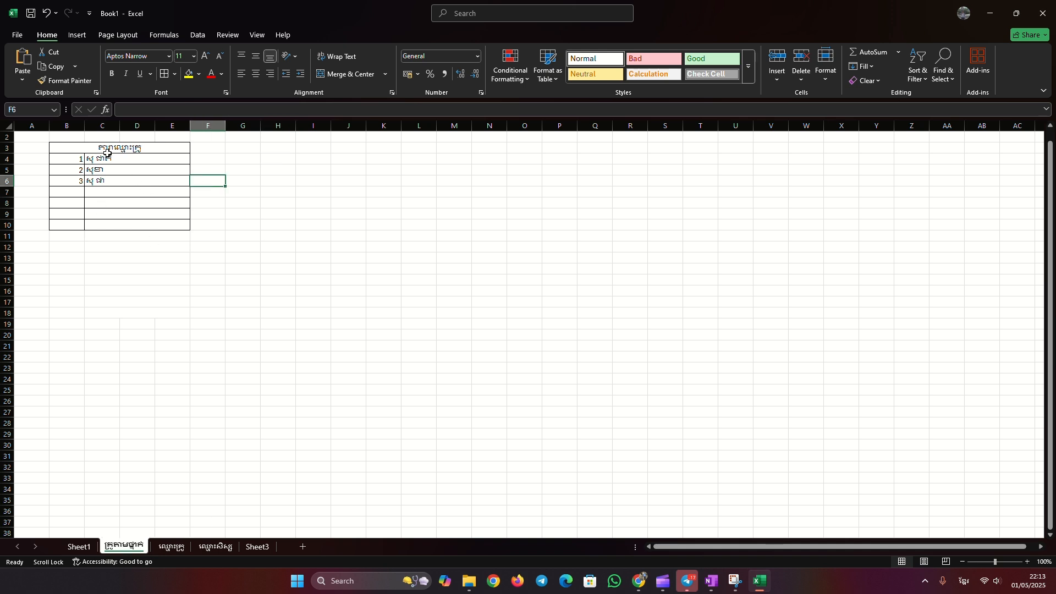
{"action": "left_click", "coordinate": [128, 156]}
{"action": "left_click", "coordinate": [206, 158]}
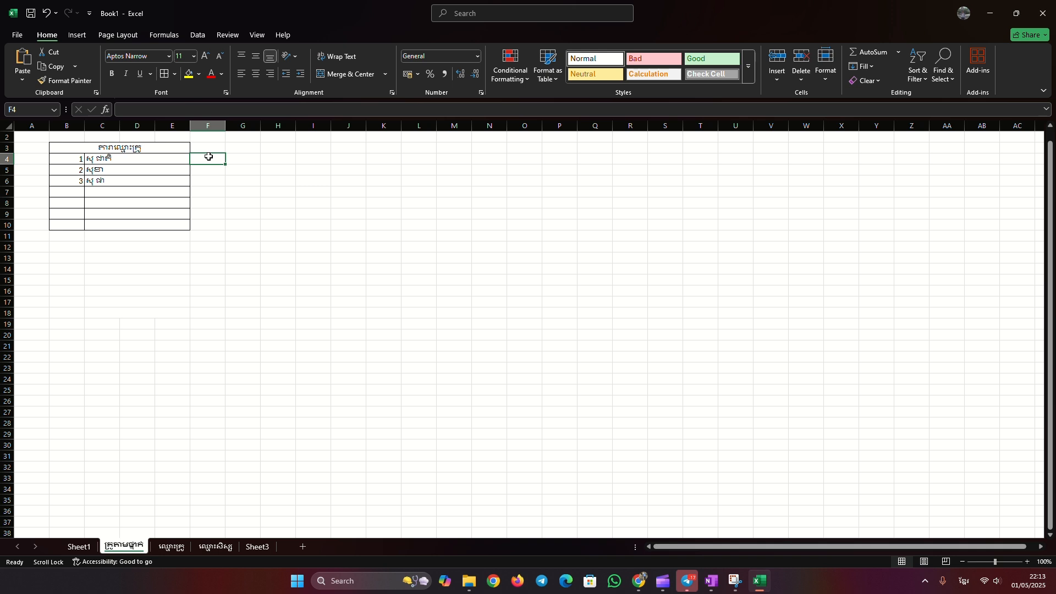
{"action": "type", "text": "11"}
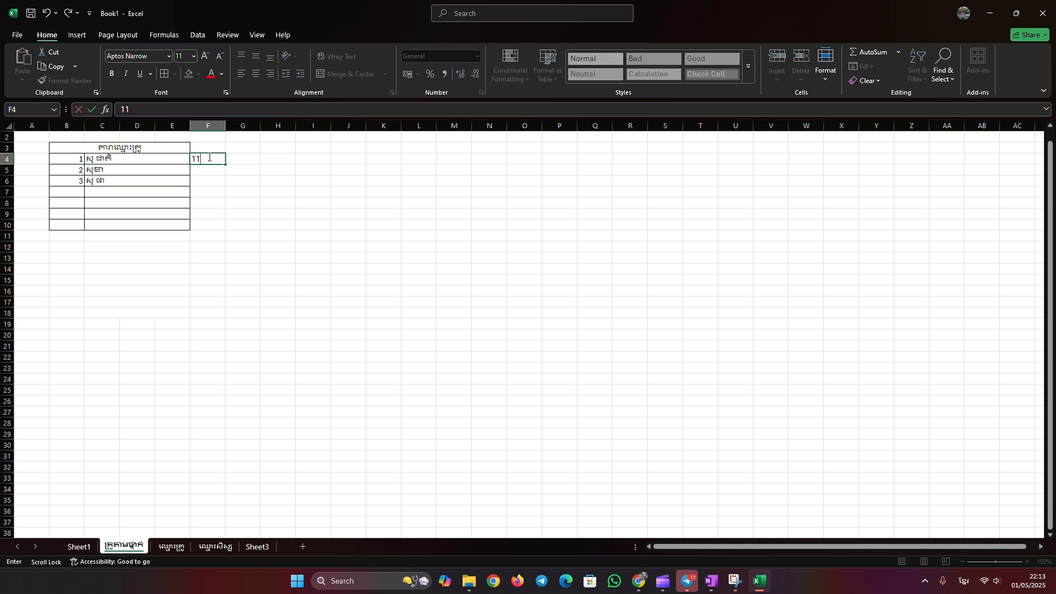
{"action": "type", "text": "ក"}
{"action": "left_click", "coordinate": [208, 169]}
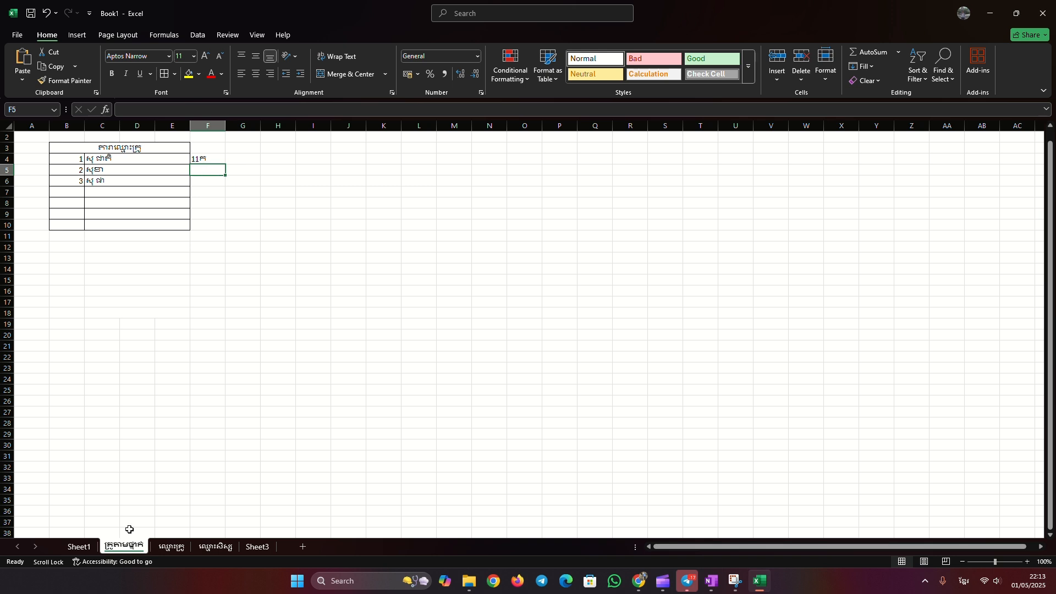
- Check the original "ឈ្មោះគ្រូ" sheet, and clear the entry in cell F4 of the "គ្រូតាមថ្នាក់" sheet
{"action": "left_click", "coordinate": [175, 553]}
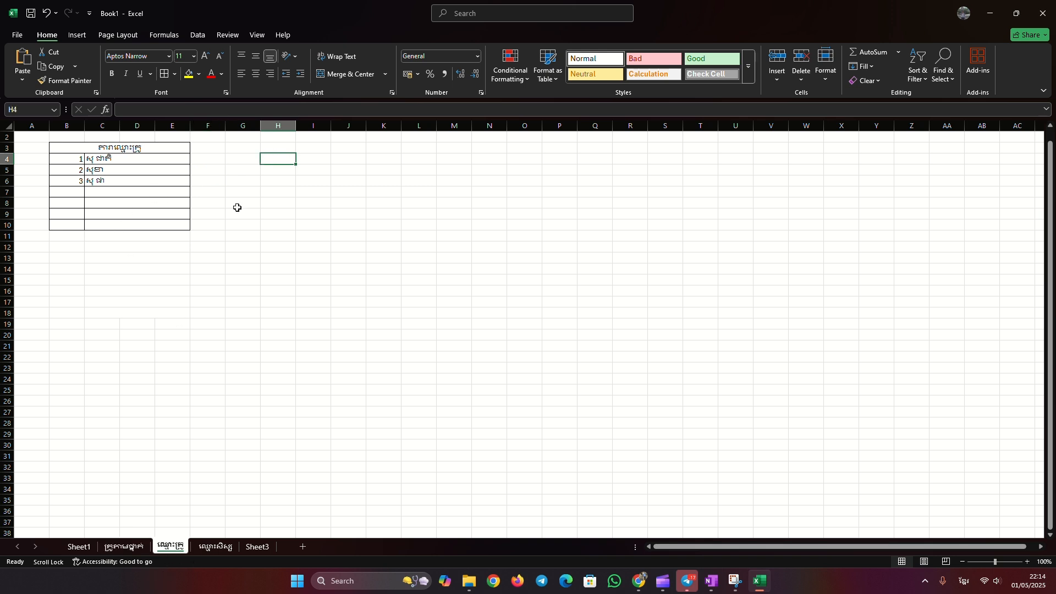
{"action": "left_click", "coordinate": [119, 549]}
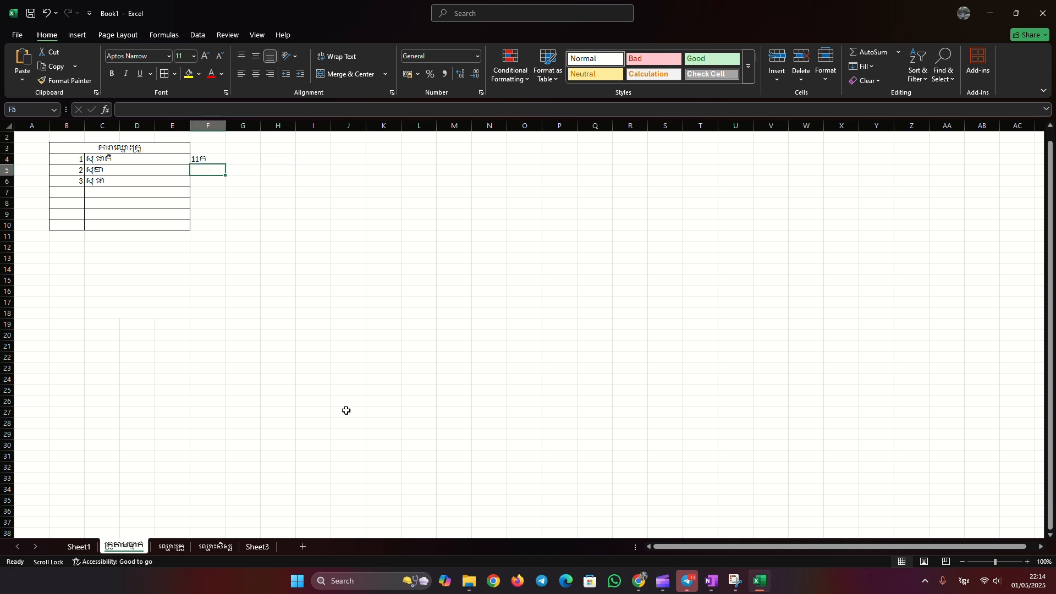
{"action": "left_click", "coordinate": [209, 158]}
{"action": "key", "text": "BackSpace"}
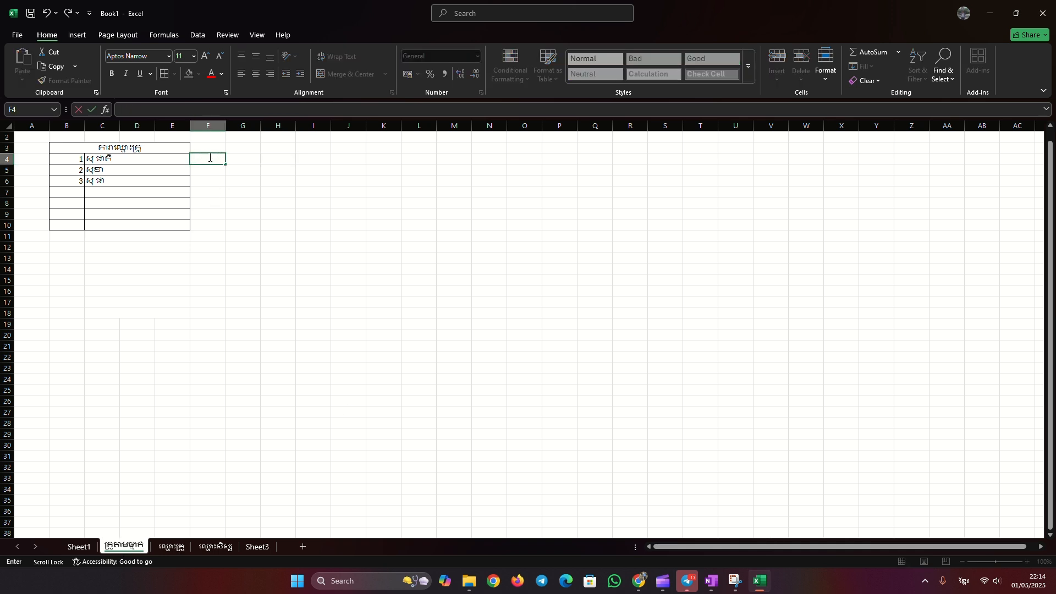
{"action": "left_click", "coordinate": [468, 17]}
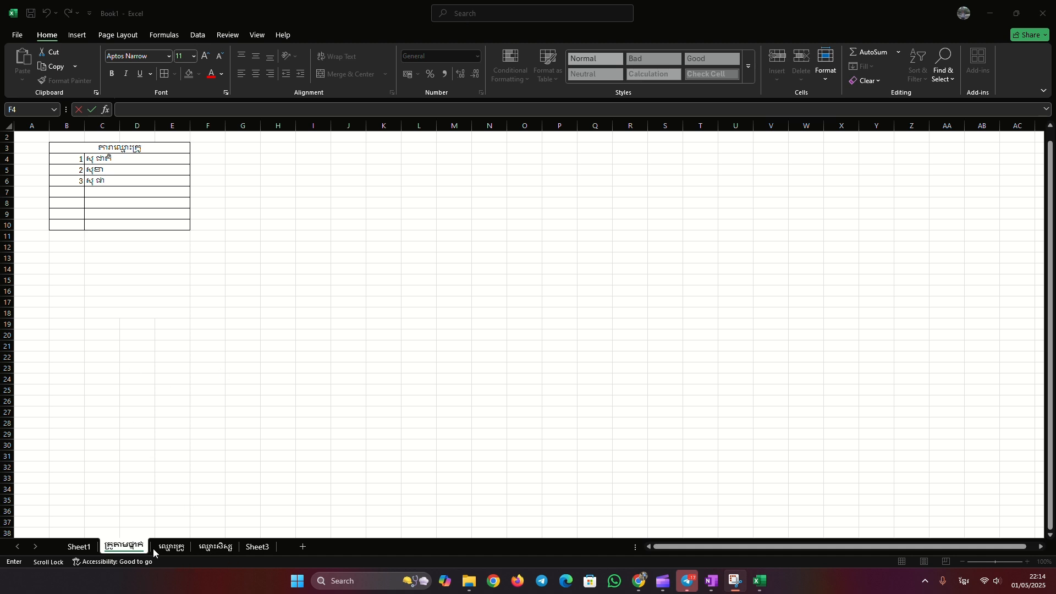
- Move the "គ្រូតាមថ្នាក់" sheet ahead of Sheet1, and move "ឈ្មោះគ្រូ" before Sheet1 and back behind it
{"action": "left_click", "coordinate": [126, 550]}
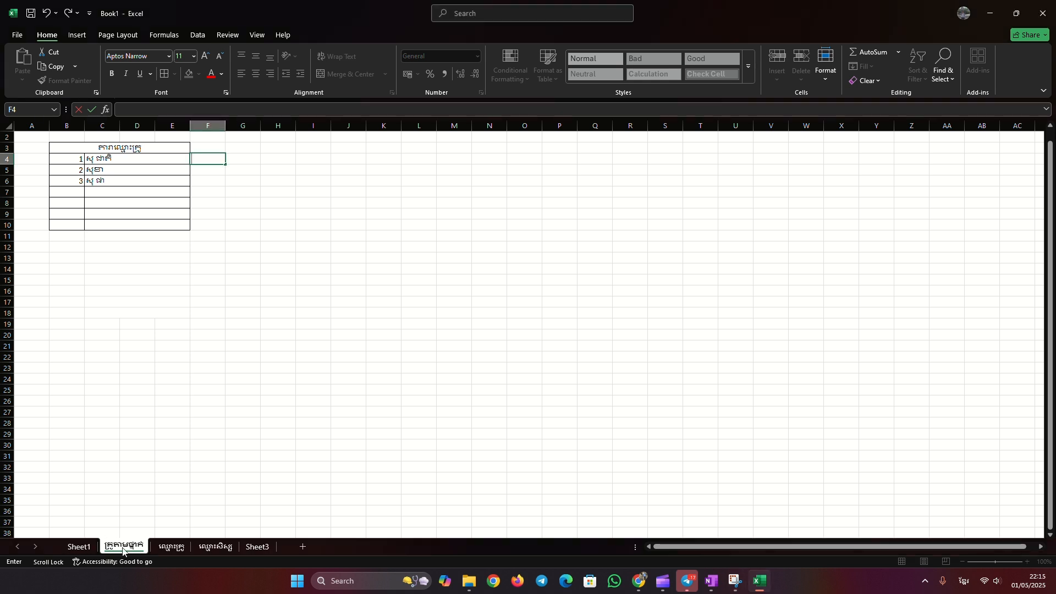
{"action": "left_click_drag", "start_coordinate": [123, 550], "coordinate": [73, 553]}
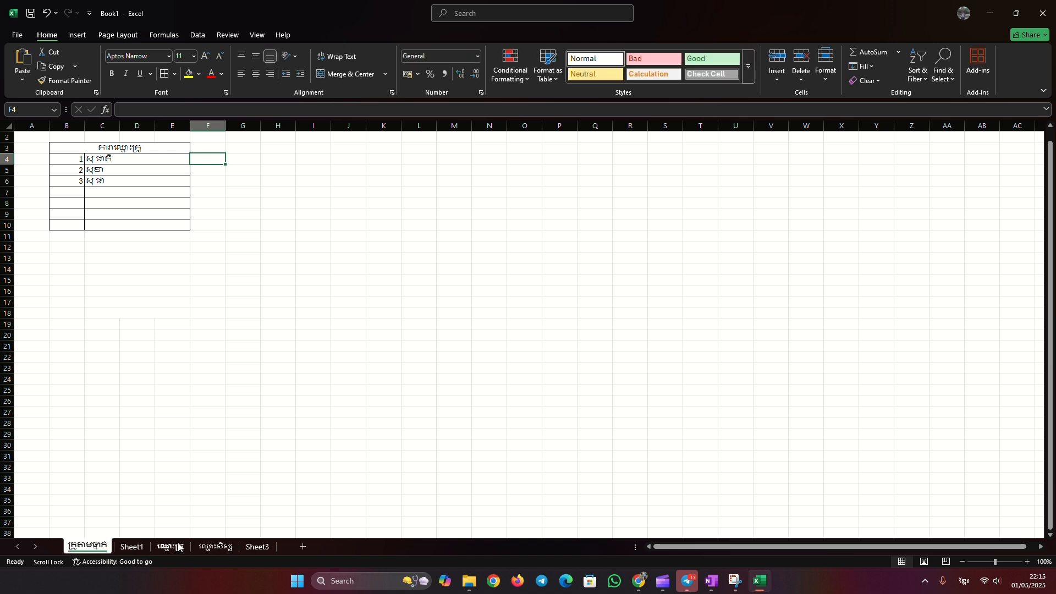
{"action": "left_click_drag", "start_coordinate": [173, 548], "coordinate": [117, 548]}
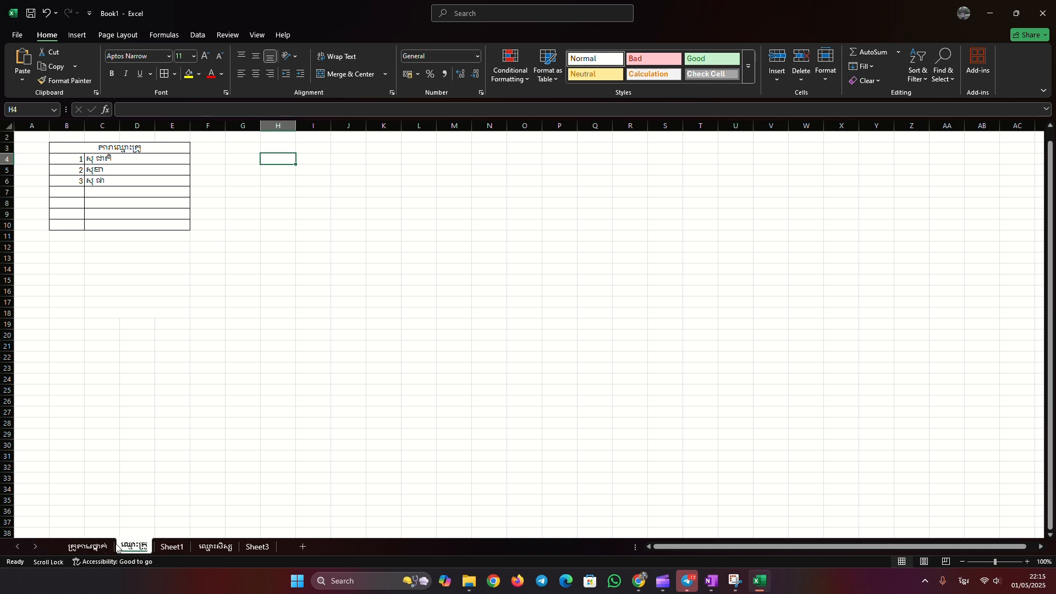
{"action": "left_click_drag", "start_coordinate": [217, 558], "coordinate": [124, 546]}
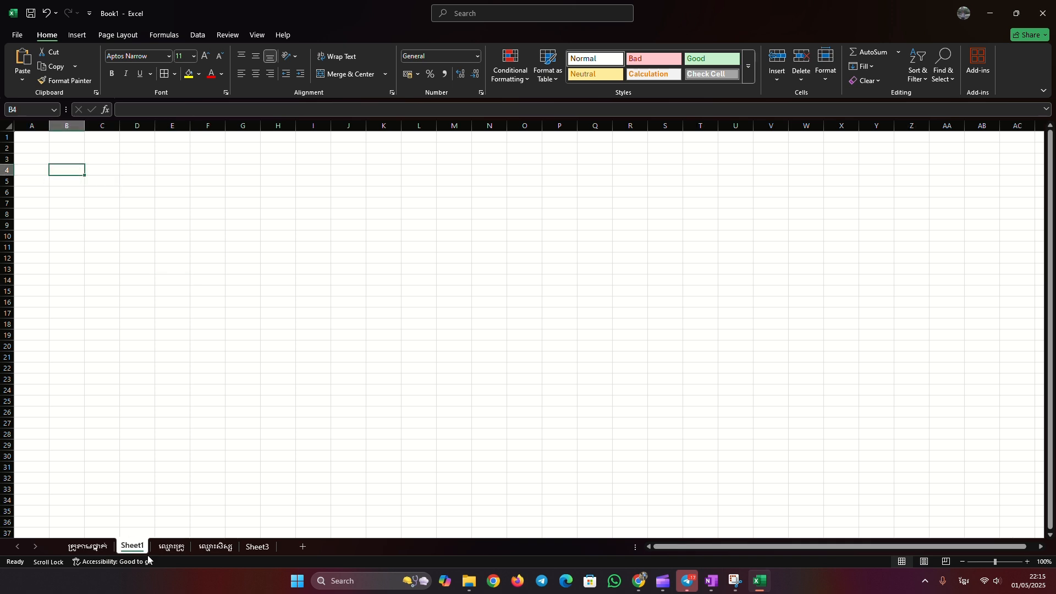
- Color the "គ្រូតាមថ្នាក់" sheet tab light green, using a custom shade from the extended color palette
{"action": "right_click", "coordinate": [91, 548]}
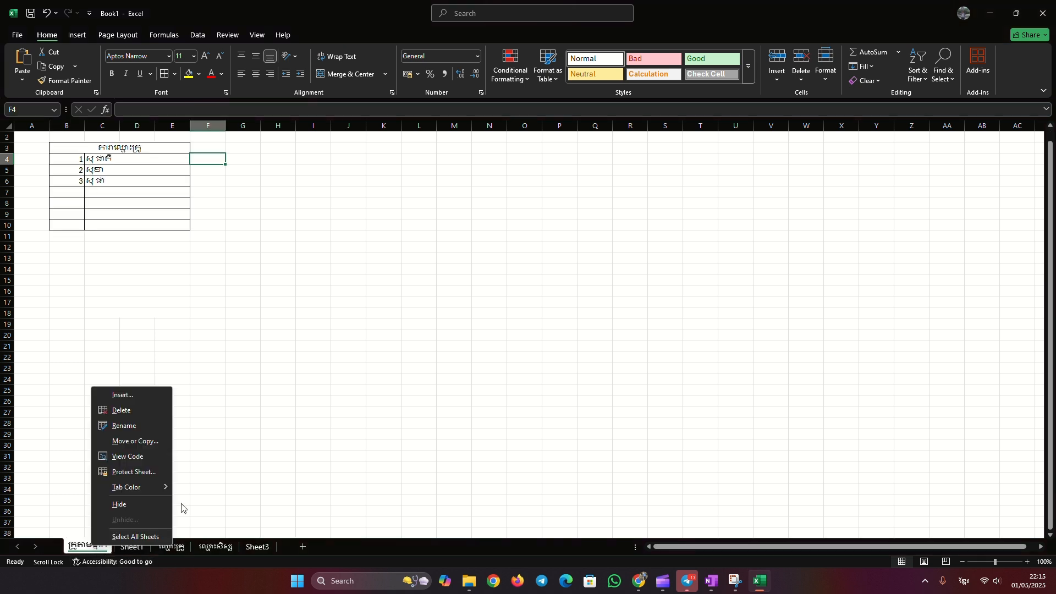
{"action": "mouse_move", "coordinate": [151, 489]}
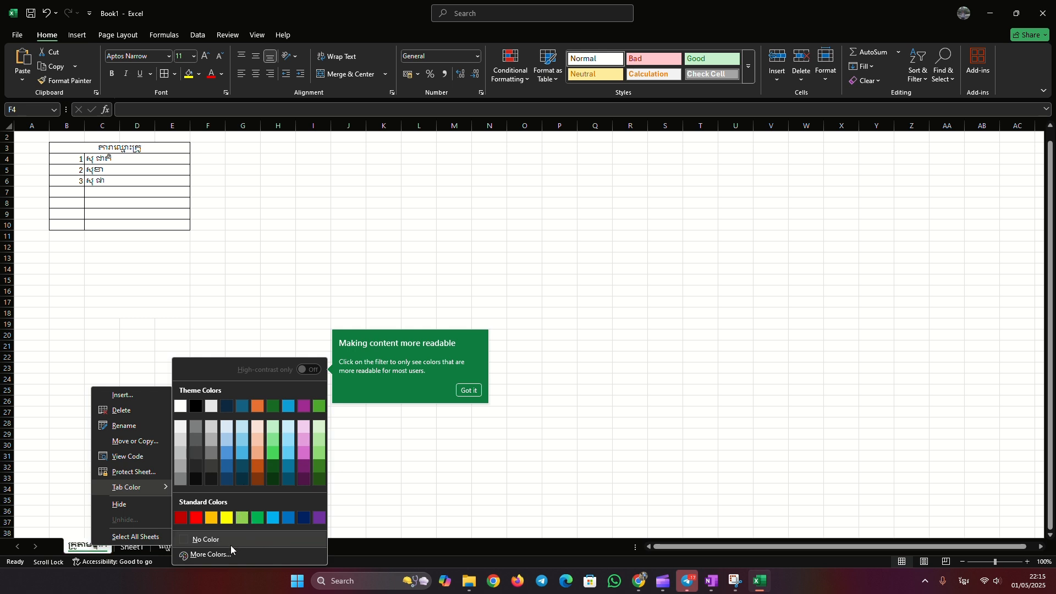
{"action": "left_click", "coordinate": [203, 556]}
{"action": "left_click", "coordinate": [484, 261]}
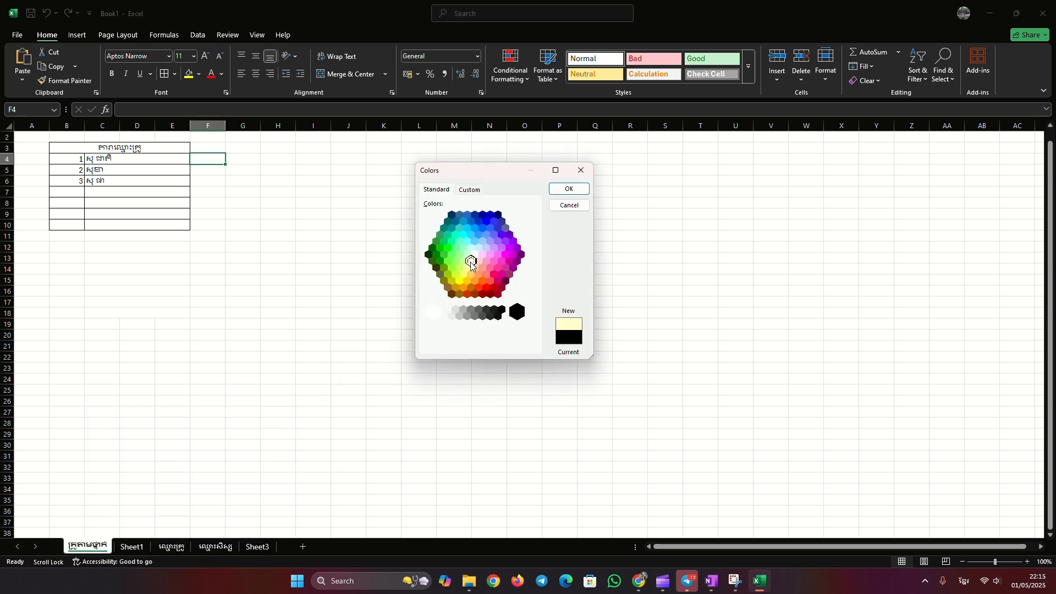
{"action": "left_click", "coordinate": [465, 250]}
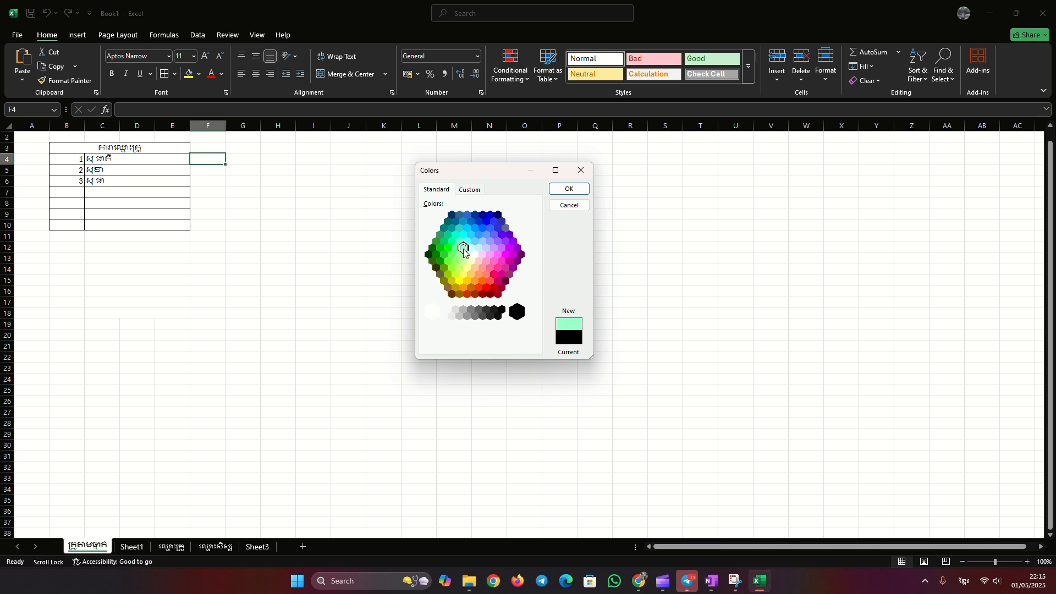
{"action": "left_click", "coordinate": [460, 254]}
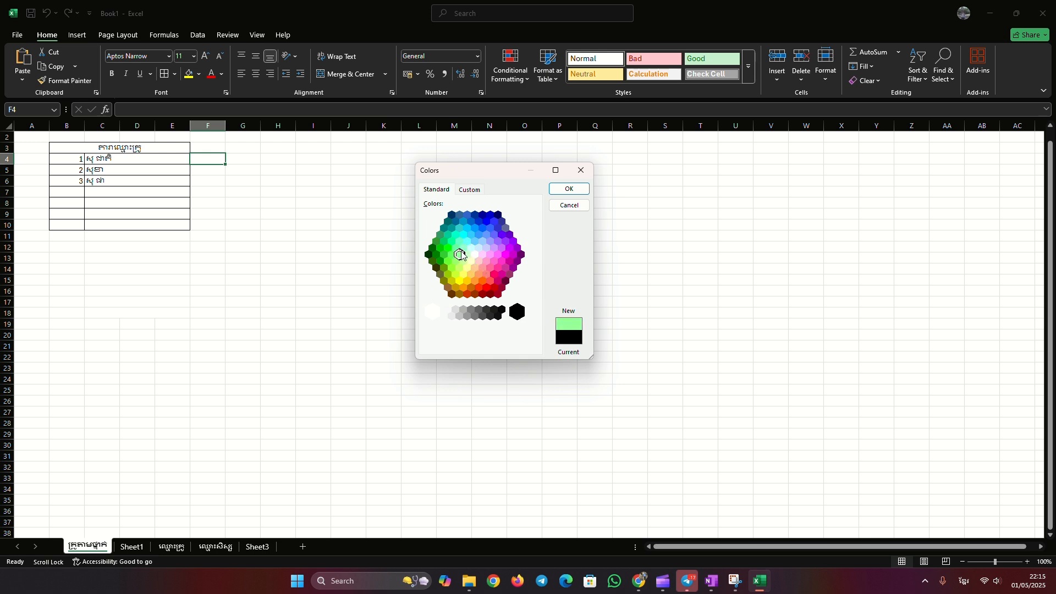
{"action": "left_click", "coordinate": [562, 190]}
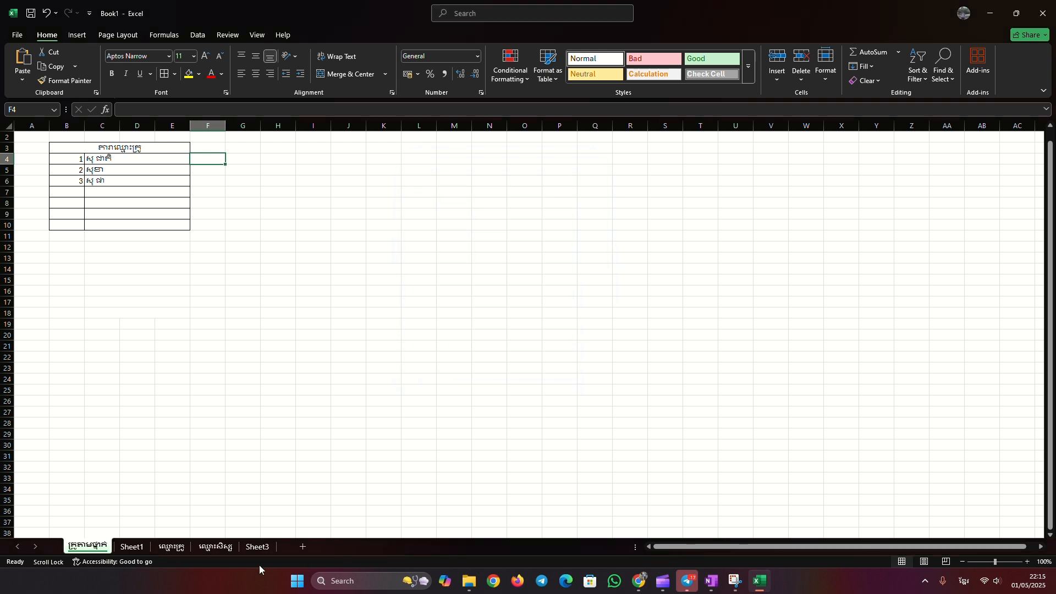
- Color the Sheet1 tab standard red and switch between the neighbouring sheets to check the tab colors, ending on Sheet1
{"action": "right_click", "coordinate": [132, 547]}
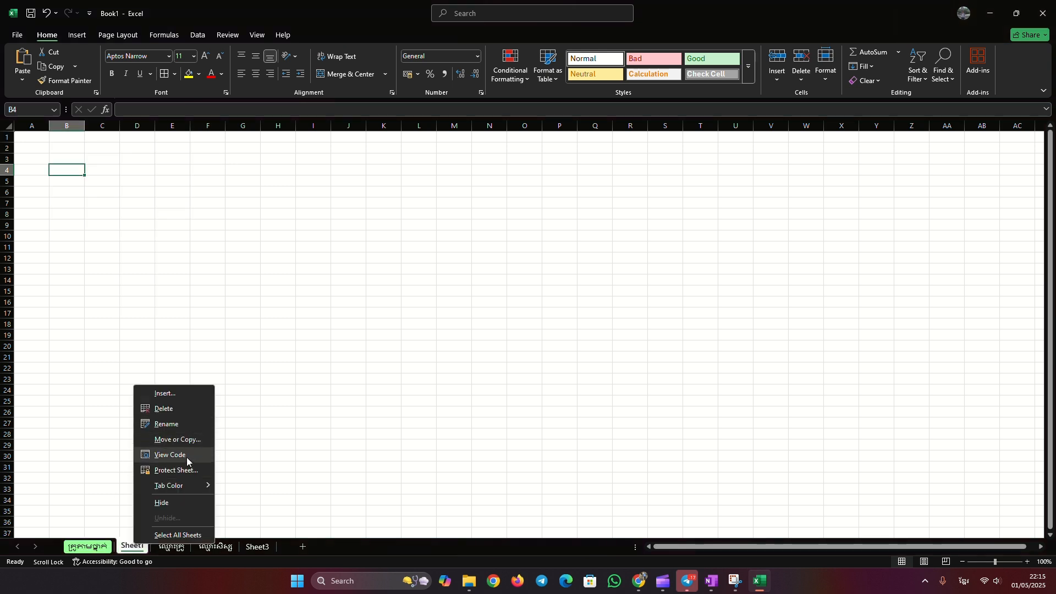
{"action": "mouse_move", "coordinate": [196, 486]}
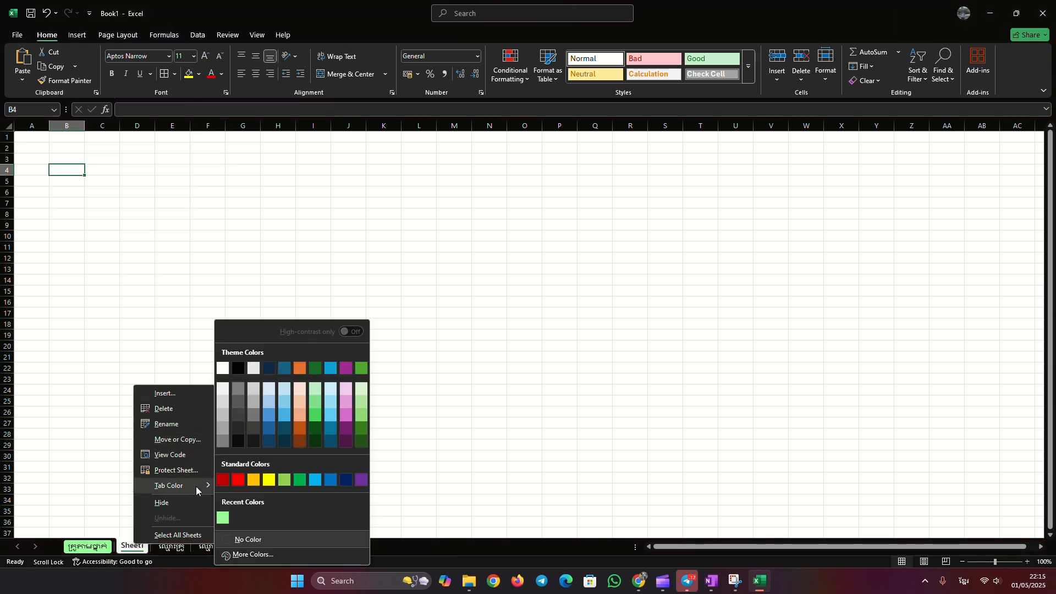
{"action": "left_click", "coordinate": [238, 480]}
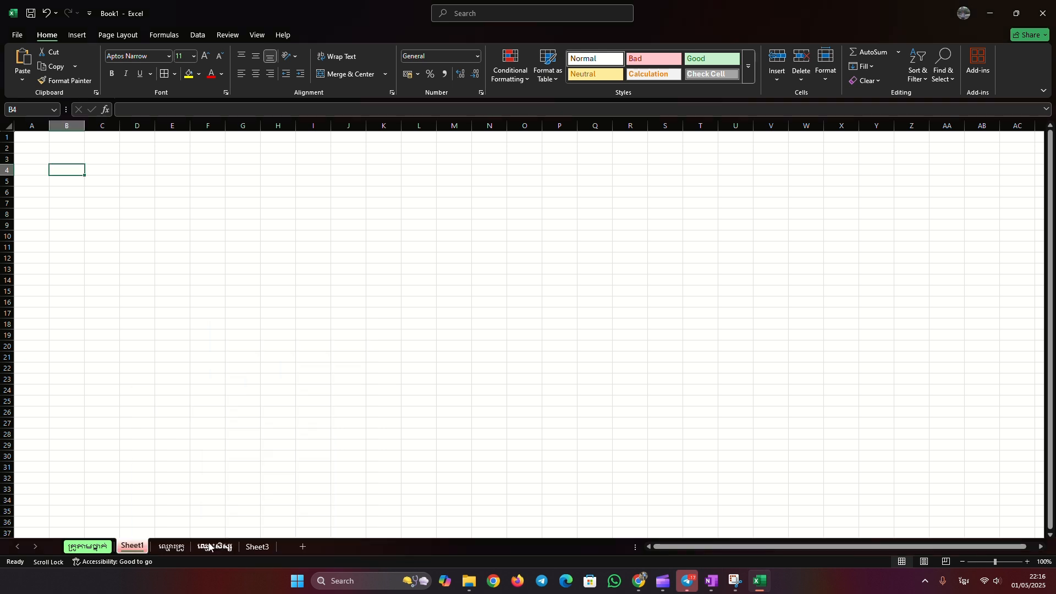
{"action": "left_click", "coordinate": [153, 545]}
{"action": "left_click", "coordinate": [135, 546]}
{"action": "left_click", "coordinate": [168, 547]}
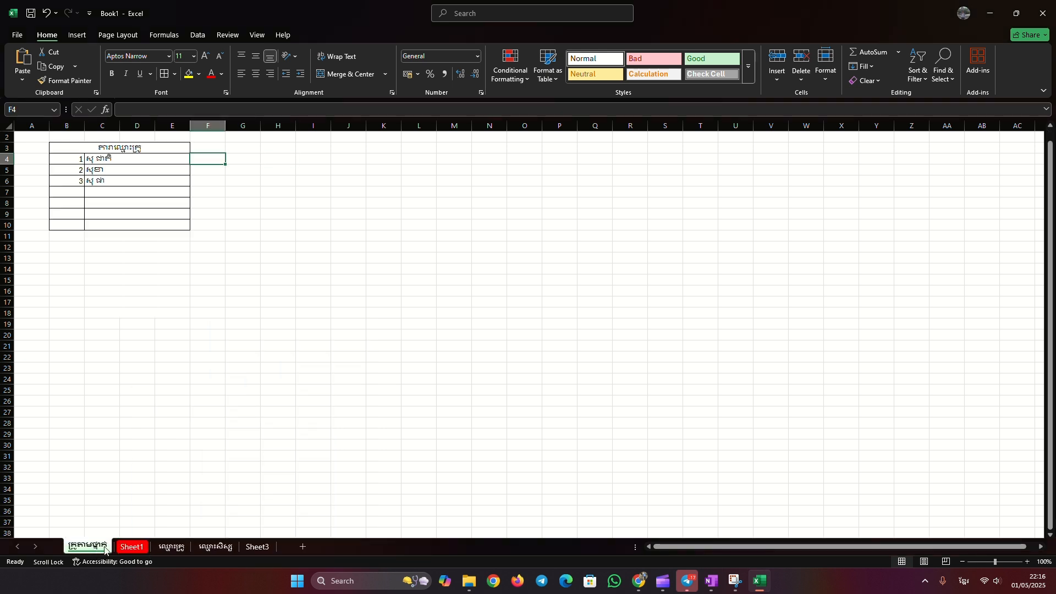
{"action": "left_click", "coordinate": [135, 547]}
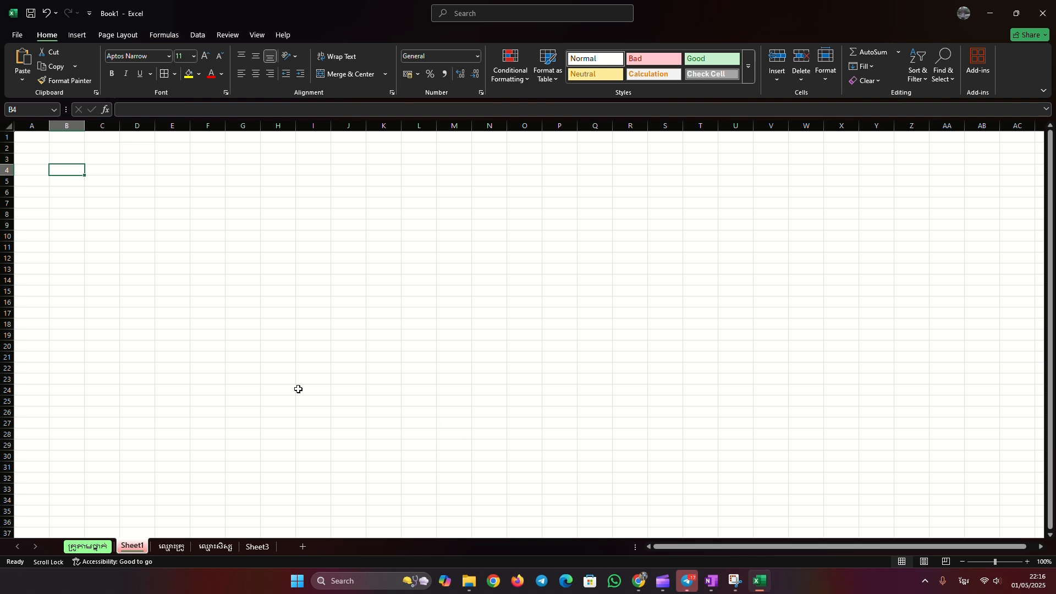